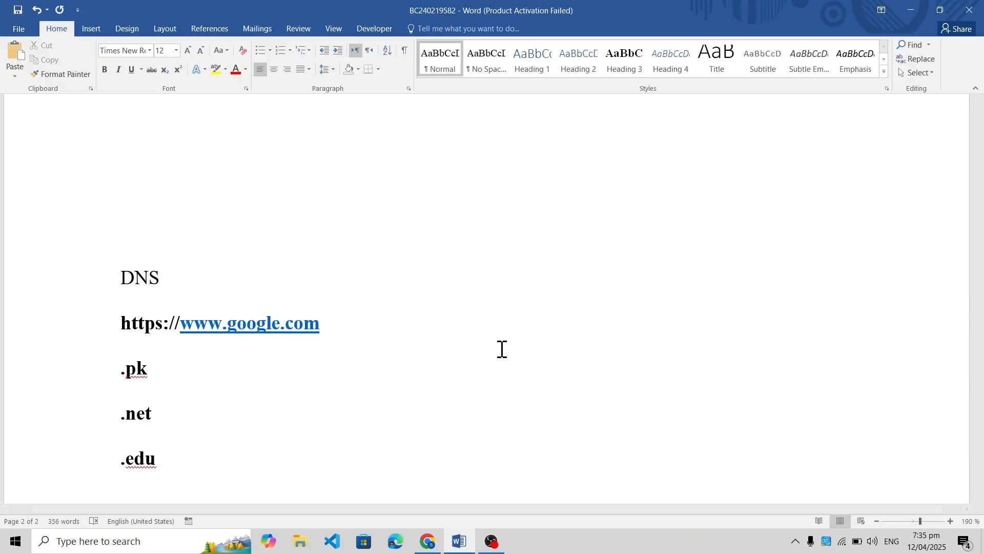
pyautogui.moveTo(336, 327); pyautogui.dragTo(84, 329)
pyautogui.click(368, 362)
pyautogui.moveTo(279, 317); pyautogui.dragTo(231, 322)
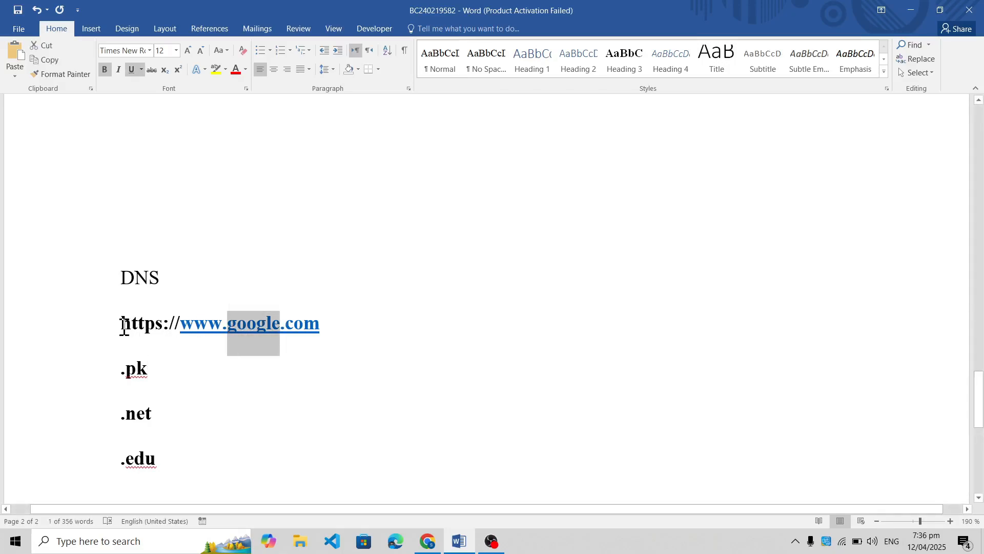
pyautogui.moveTo(122, 323); pyautogui.dragTo(184, 330)
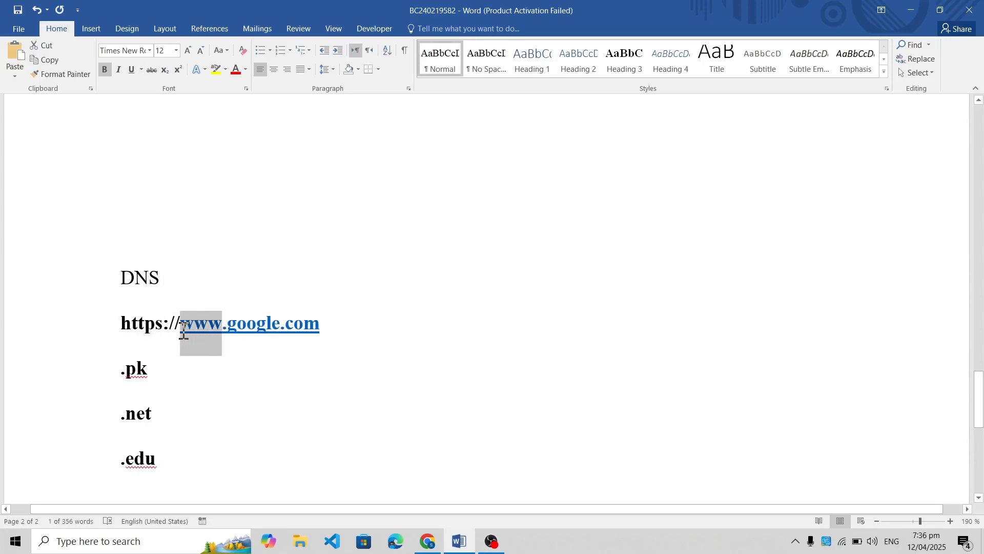
pyautogui.click(247, 327)
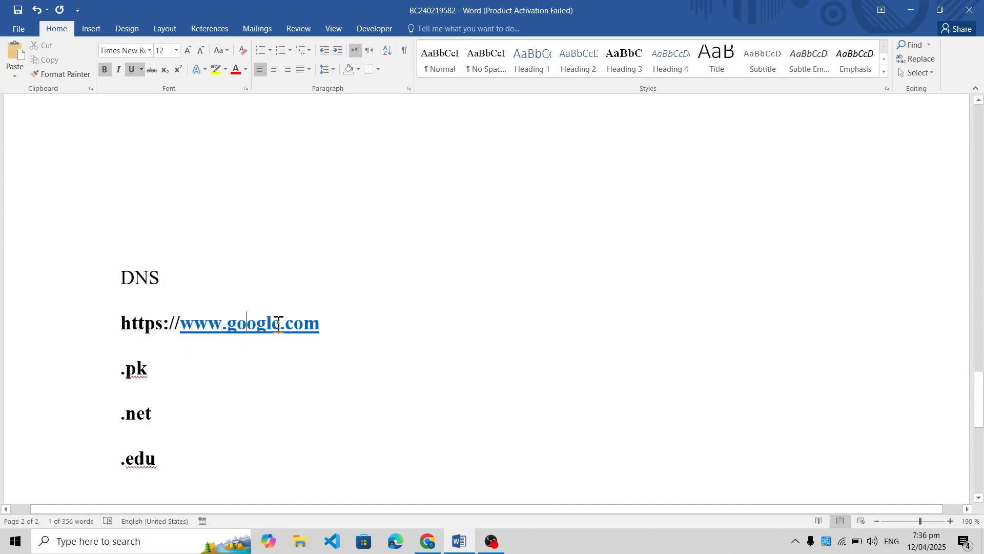
pyautogui.moveTo(280, 323); pyautogui.dragTo(233, 333)
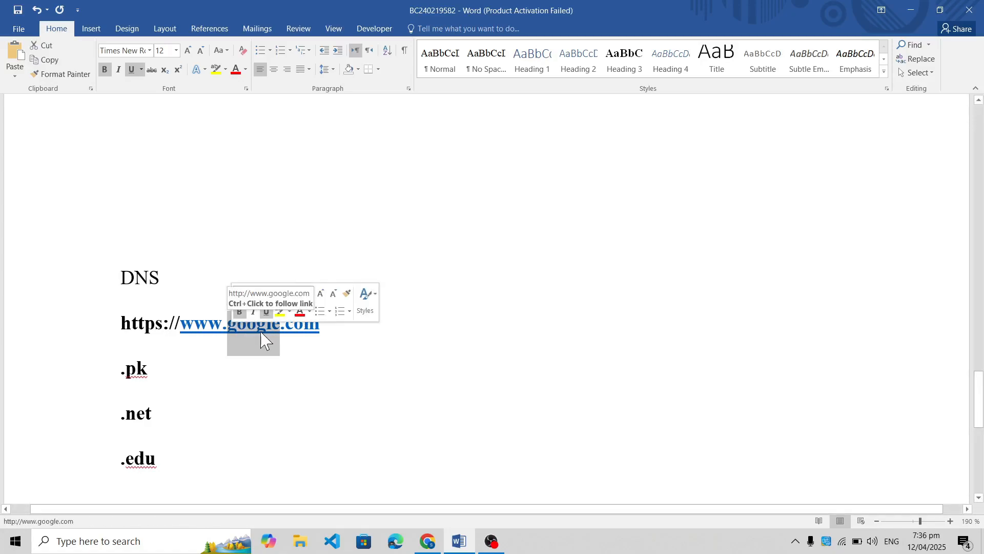
pyautogui.click(323, 335)
pyautogui.moveTo(324, 328); pyautogui.dragTo(281, 329)
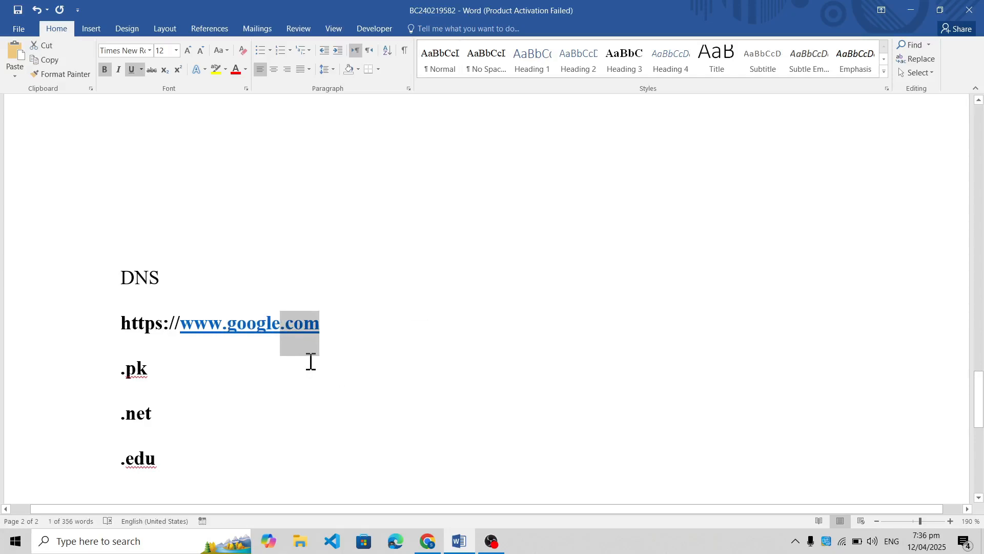
pyautogui.click(318, 330)
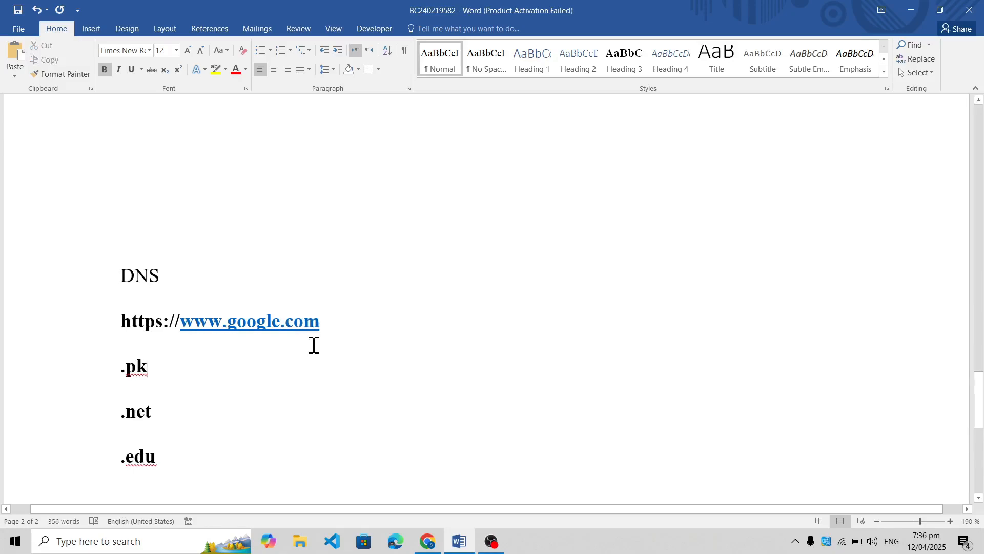
# Review the domain extensions .pk, .net and .edu listed beneath the example URL
pyautogui.scroll(-1, 312, 343)
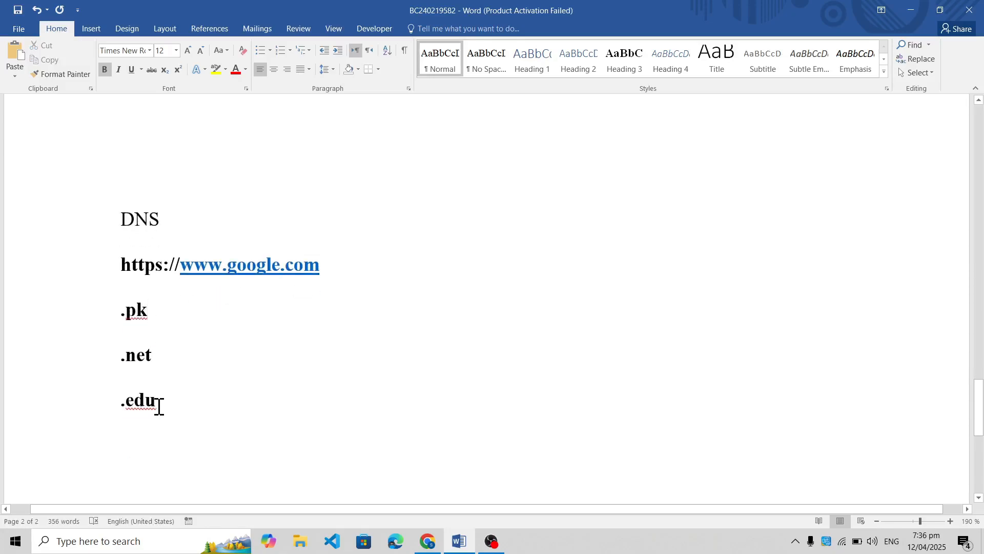
pyautogui.moveTo(158, 404); pyautogui.dragTo(97, 395)
pyautogui.click(375, 340)
pyautogui.moveTo(153, 313); pyautogui.dragTo(93, 317)
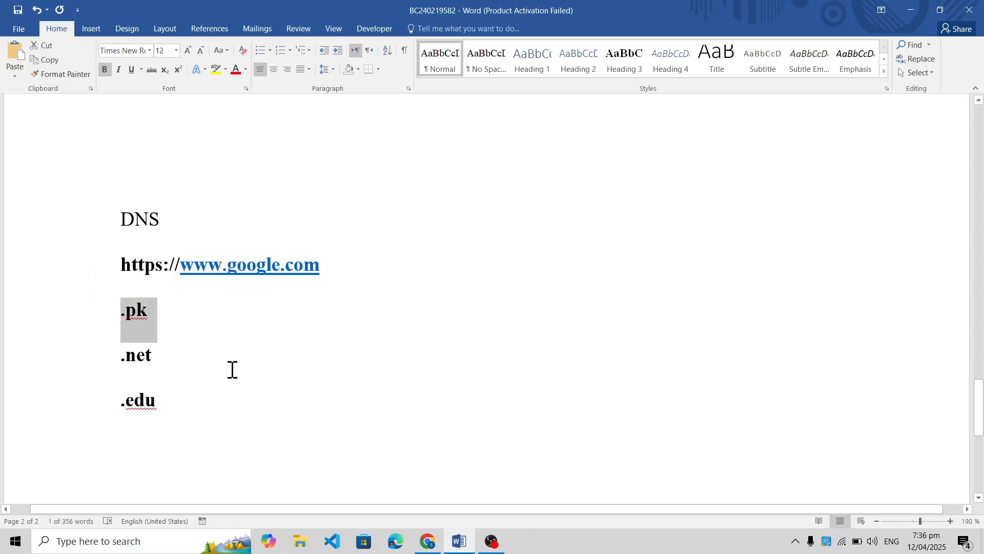
pyautogui.click(202, 383)
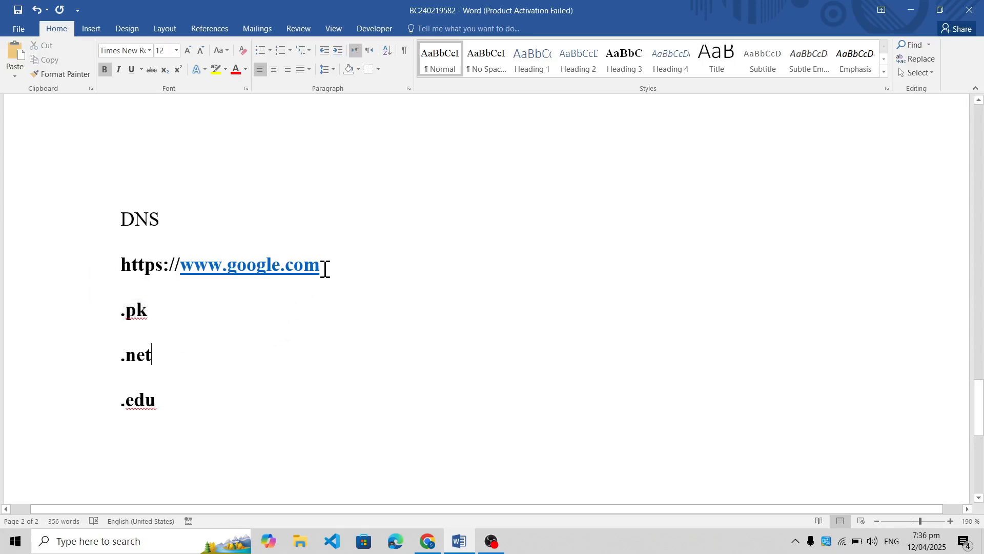
pyautogui.moveTo(325, 269); pyautogui.dragTo(106, 271)
pyautogui.click(312, 307)
pyautogui.moveTo(165, 403); pyautogui.dragTo(92, 334)
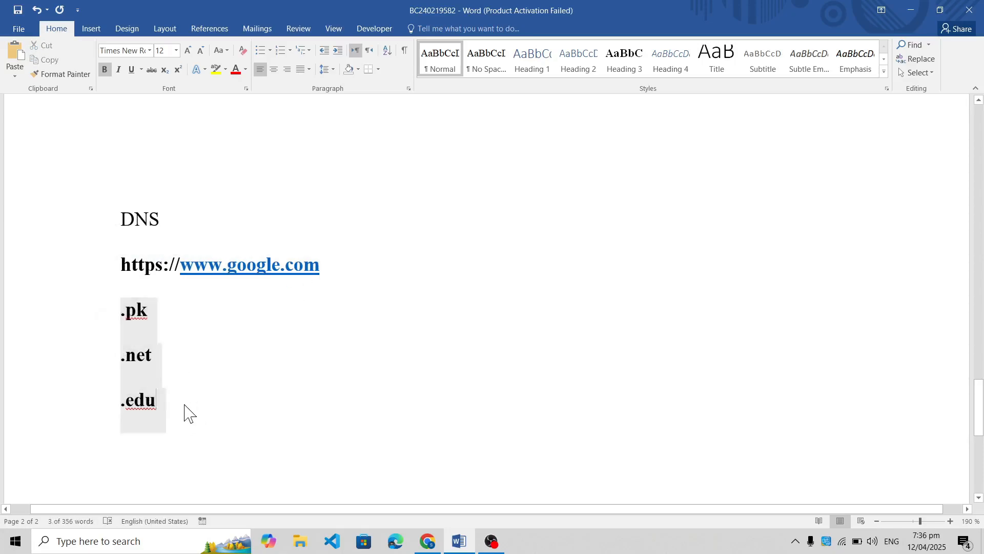
pyautogui.click(165, 403)
pyautogui.moveTo(164, 403); pyautogui.dragTo(74, 354)
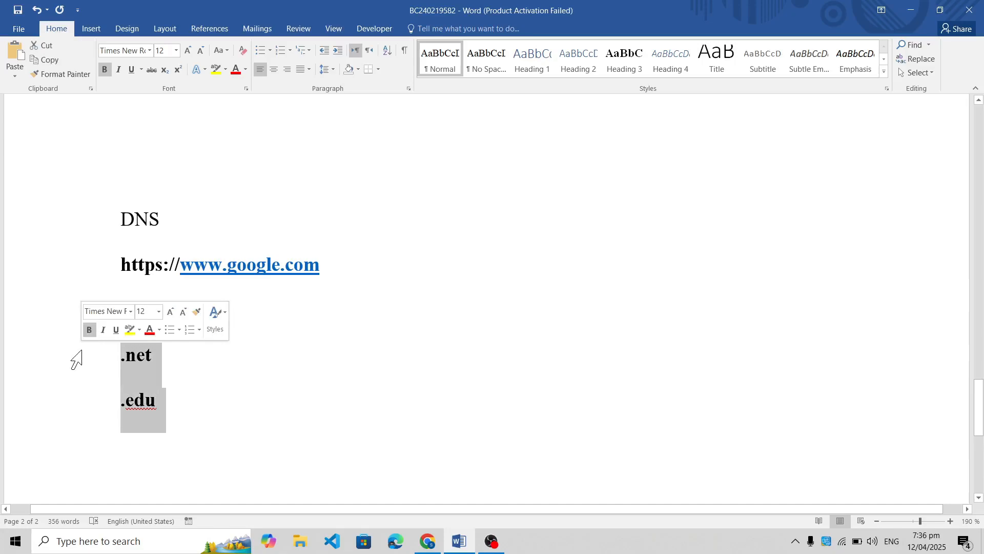
pyautogui.click(215, 408)
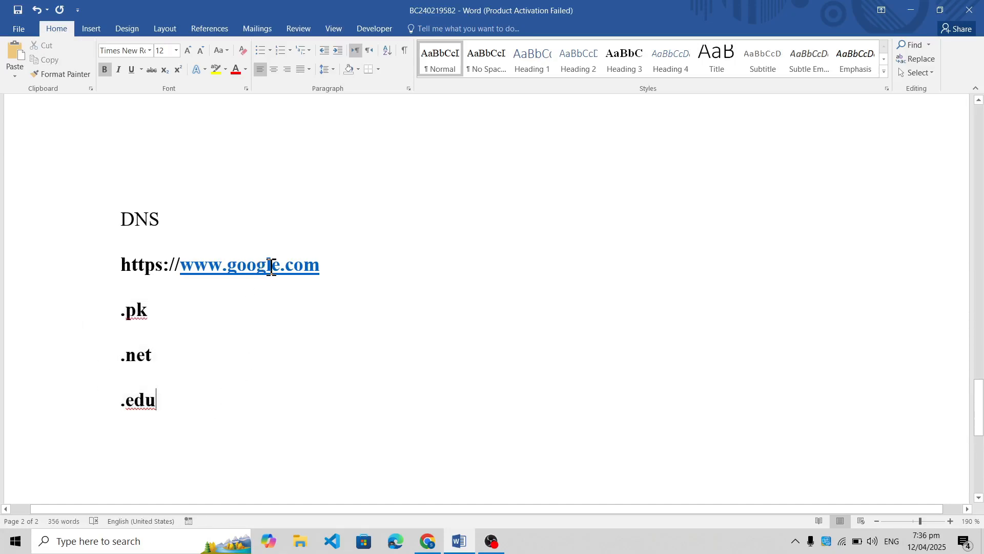
# Compare the google.com domain in the example URL with the .pk, .net and .edu extensions listed under it
pyautogui.moveTo(271, 265); pyautogui.dragTo(237, 273)
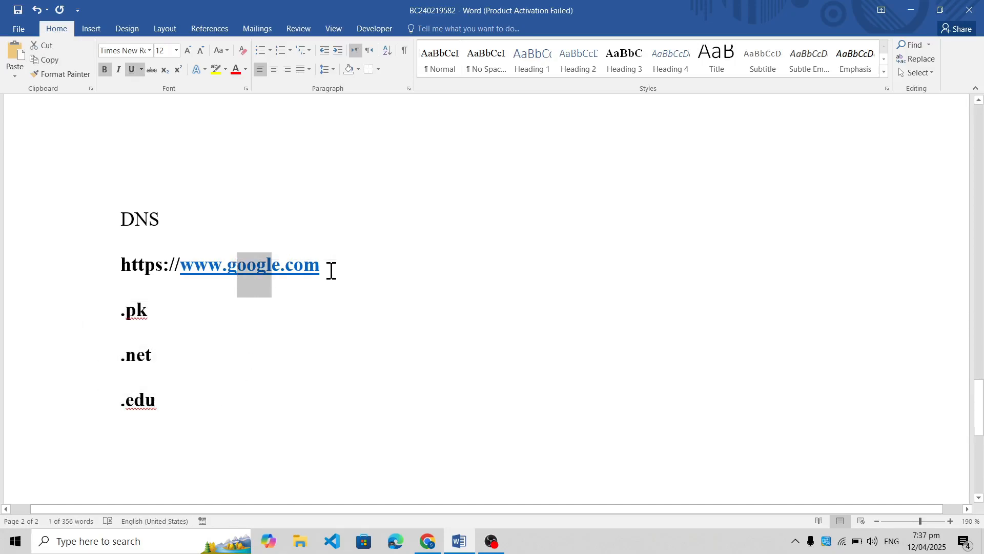
pyautogui.moveTo(330, 270); pyautogui.dragTo(251, 274)
pyautogui.moveTo(338, 277); pyautogui.dragTo(237, 274)
pyautogui.click(240, 351)
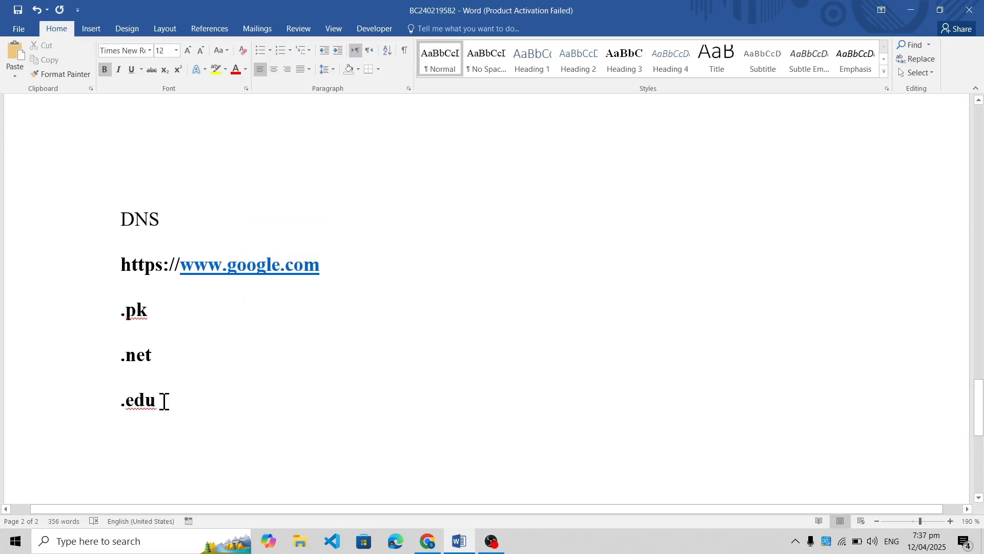
pyautogui.moveTo(145, 402); pyautogui.dragTo(97, 310)
pyautogui.moveTo(238, 405); pyautogui.dragTo(84, 280)
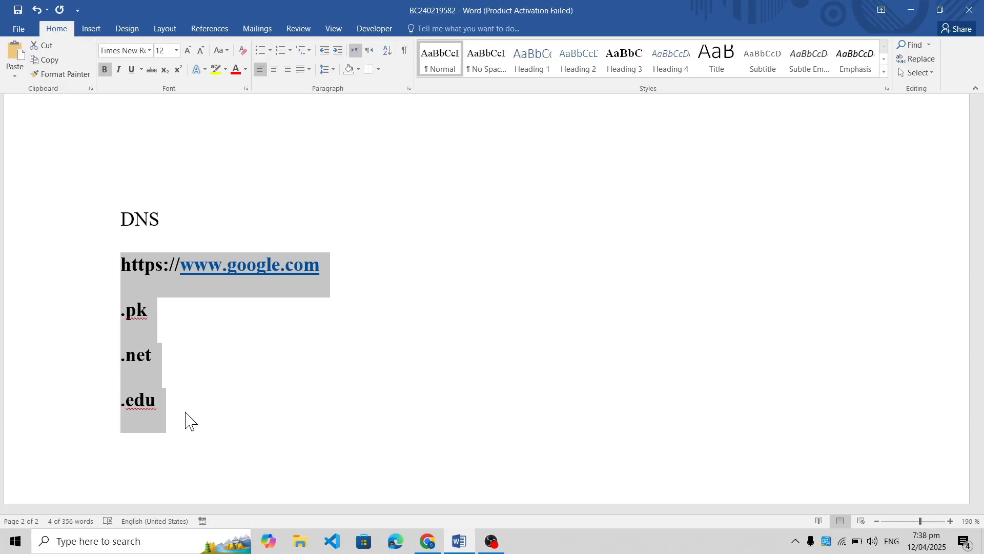
pyautogui.click(186, 413)
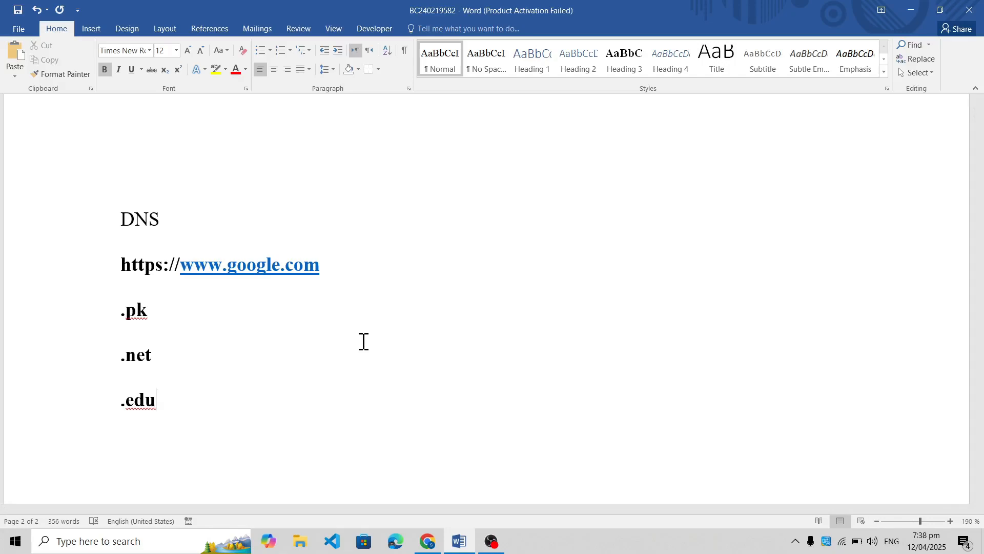
# Launch the XAMPP Control Panel and move its window away from the screen corner
pyautogui.click(92, 548)
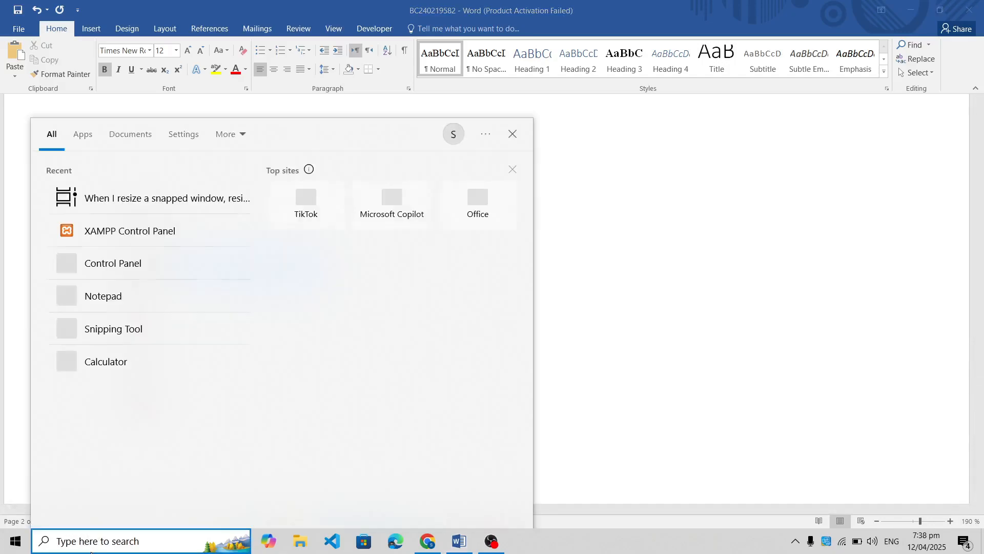
pyautogui.click(139, 234)
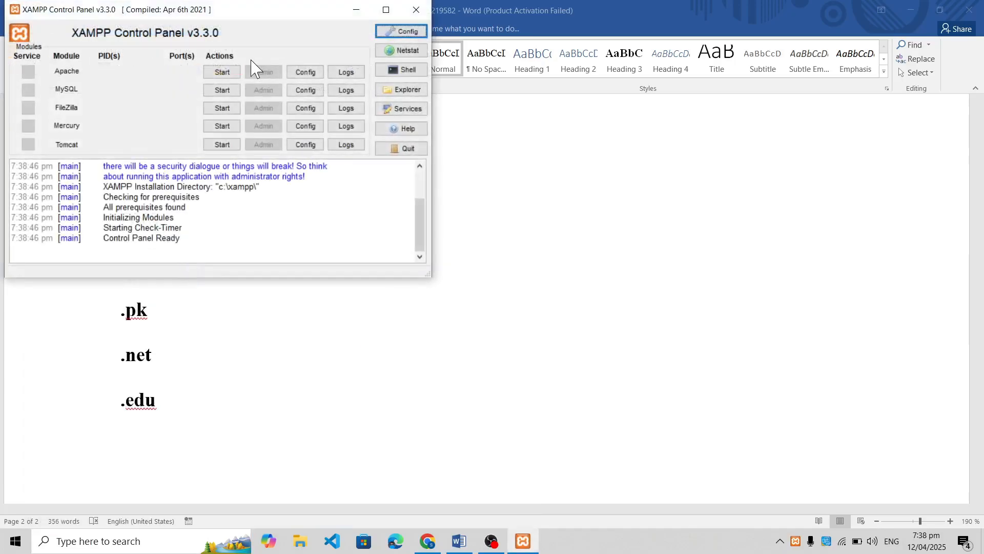
pyautogui.moveTo(283, 14); pyautogui.dragTo(334, 154)
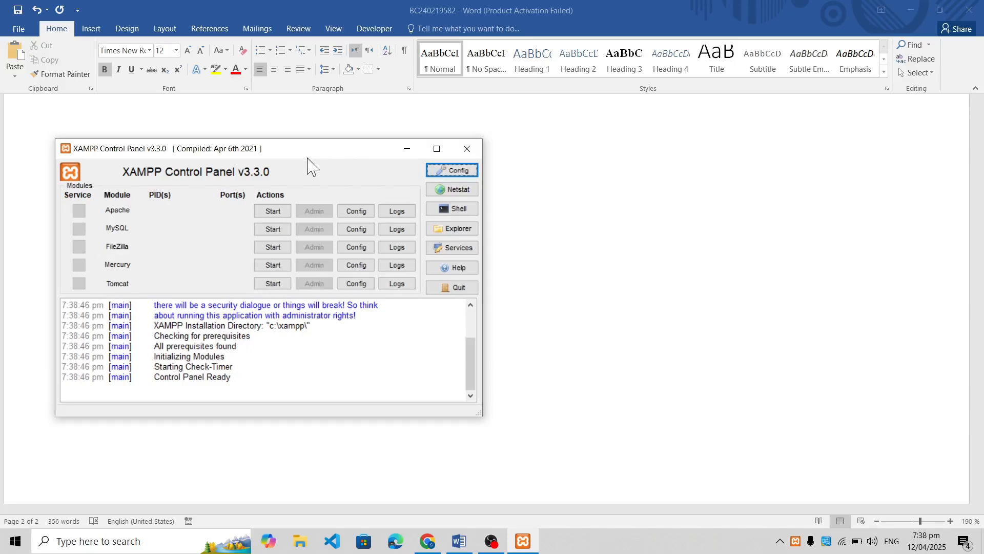
pyautogui.moveTo(308, 158); pyautogui.dragTo(333, 143)
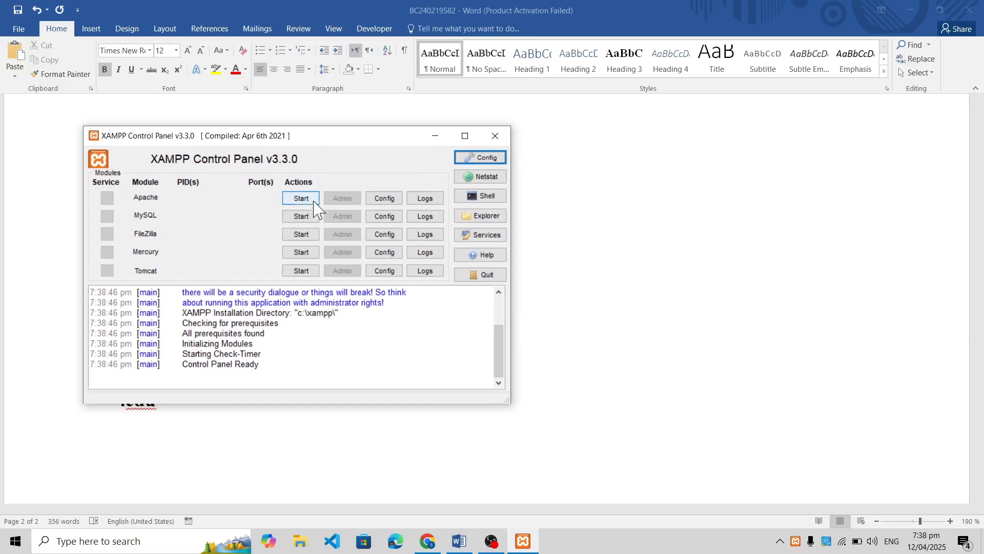
# Start the Apache and MySQL modules in XAMPP, and open the MySQL admin page in the browser
pyautogui.click(299, 201)
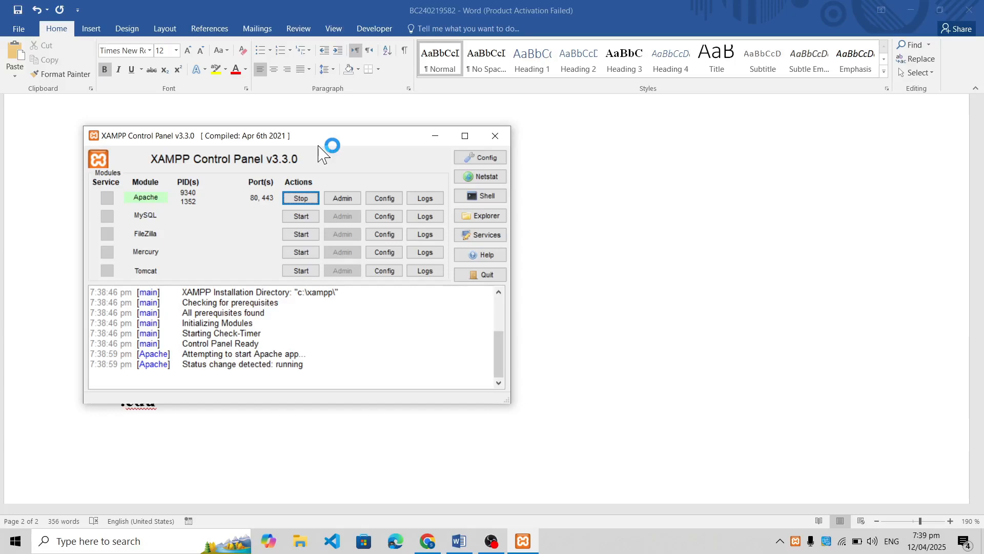
pyautogui.moveTo(318, 146); pyautogui.dragTo(329, 144)
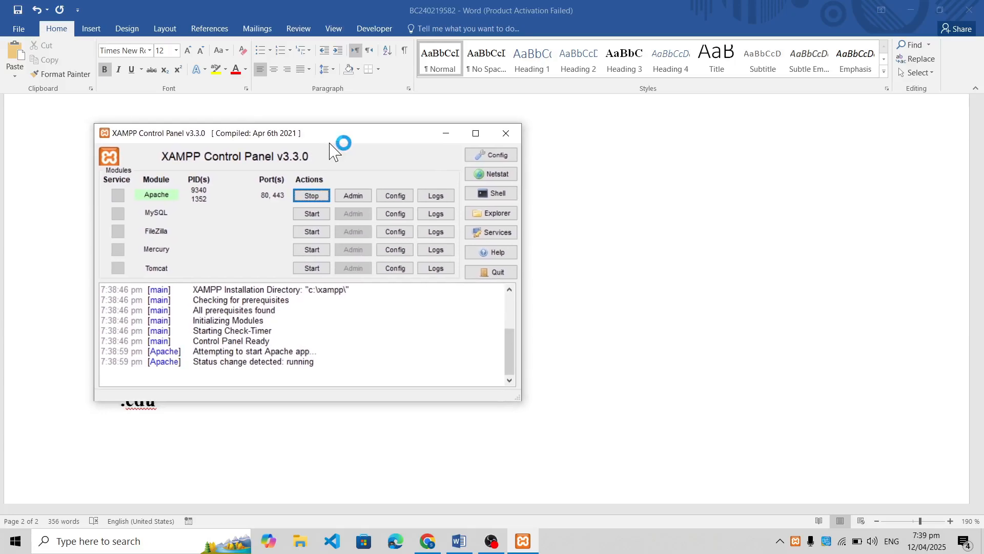
pyautogui.click(311, 214)
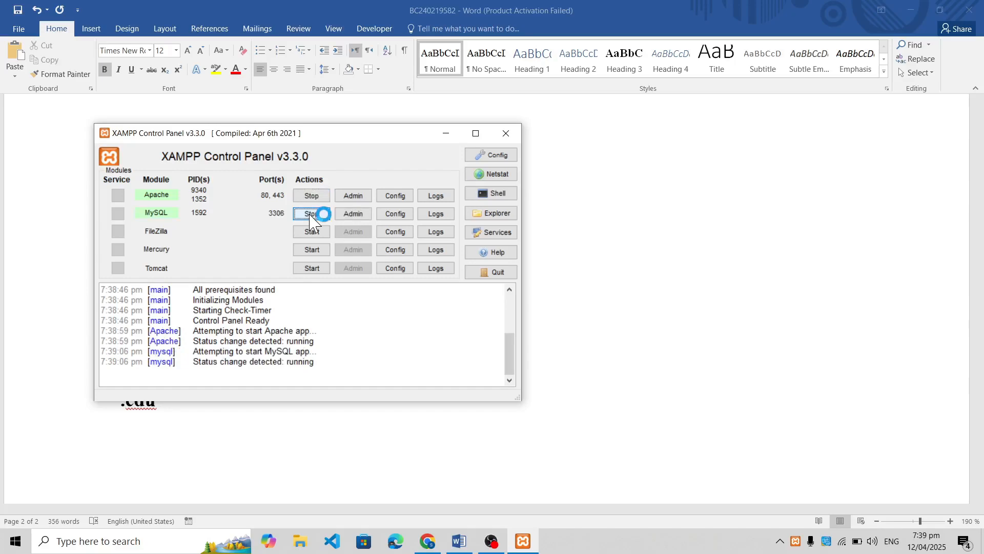
pyautogui.click(356, 217)
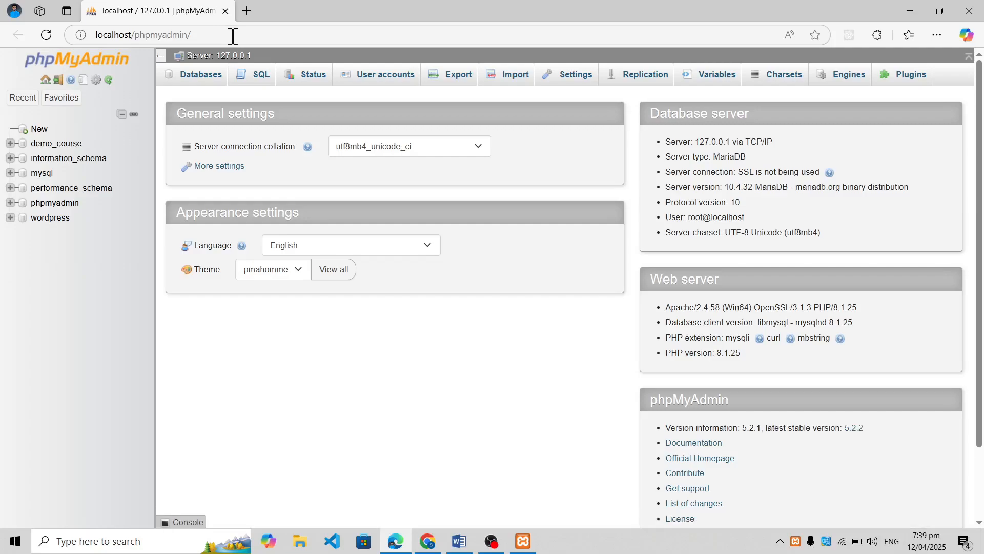
# Go to the demo site's WordPress admin address, localhost/demo_course/wp-admin
pyautogui.click(234, 35)
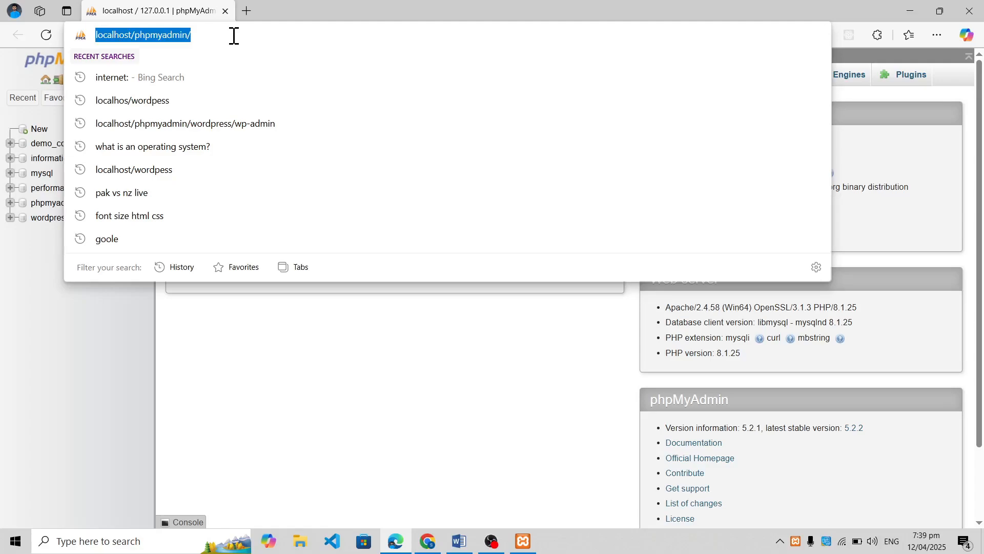
pyautogui.click(234, 35)
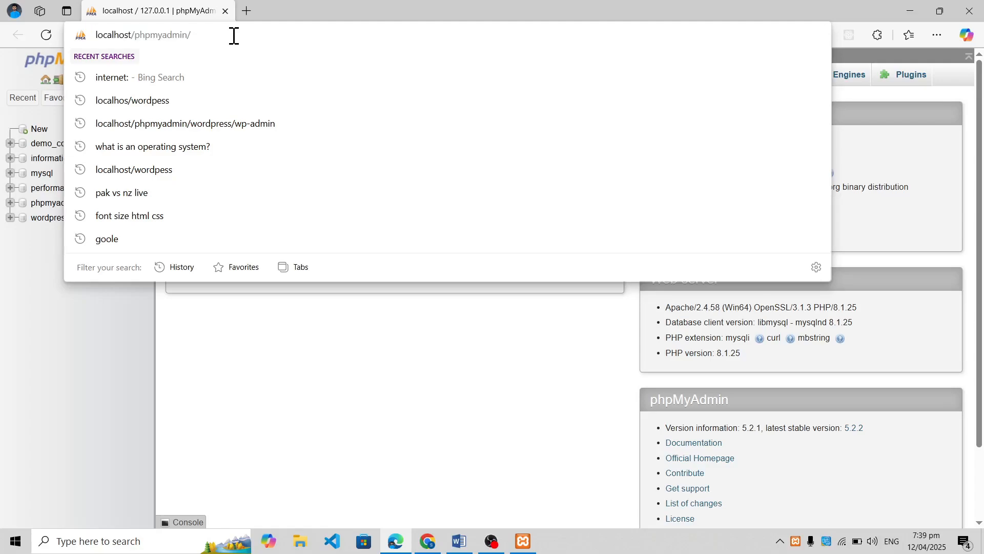
pyautogui.press('BackSpace')
pyautogui.press('BackSpace')
pyautogui.press('BackSpace')
pyautogui.press('BackSpace')
pyautogui.press('BackSpace')
pyautogui.press('BackSpace')
pyautogui.press('BackSpace')
pyautogui.press('BackSpace')
pyautogui.press('BackSpace')
pyautogui.press('BackSpace')
pyautogui.press('BackSpace')
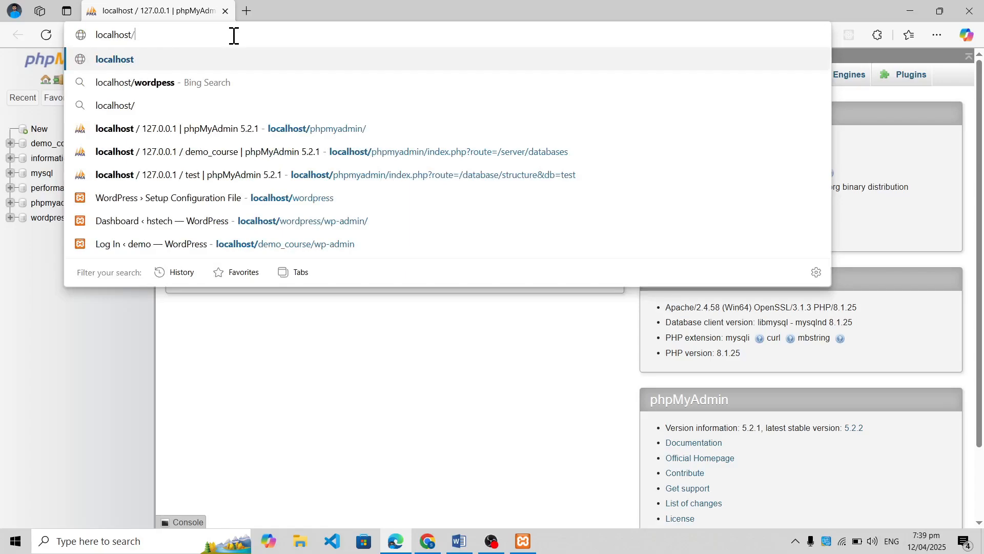
pyautogui.write('demo')
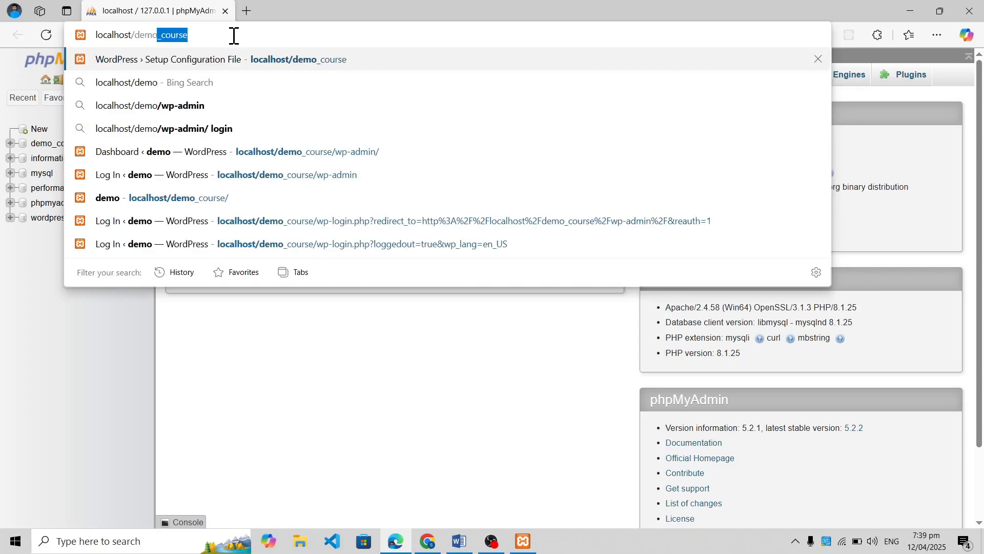
pyautogui.write('_course/')
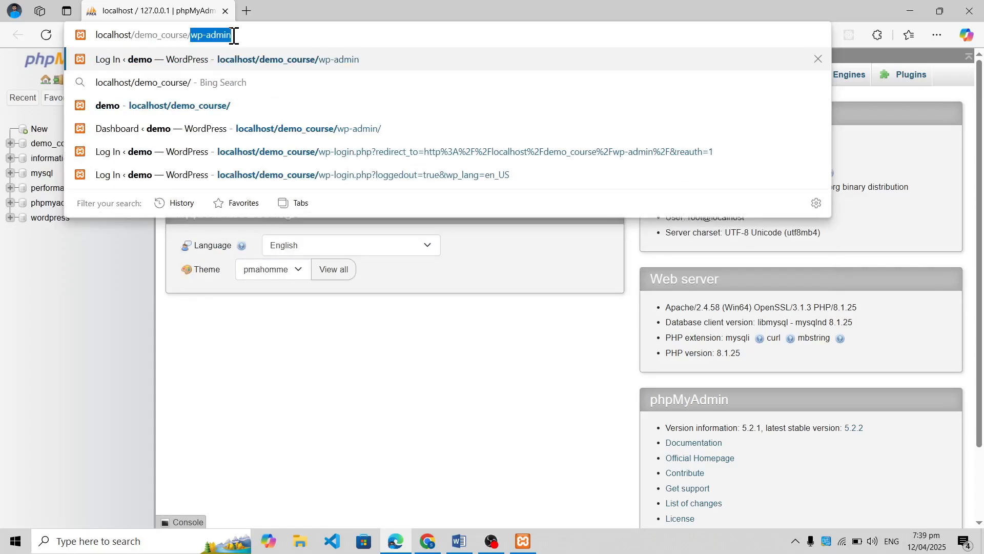
pyautogui.write('wp')
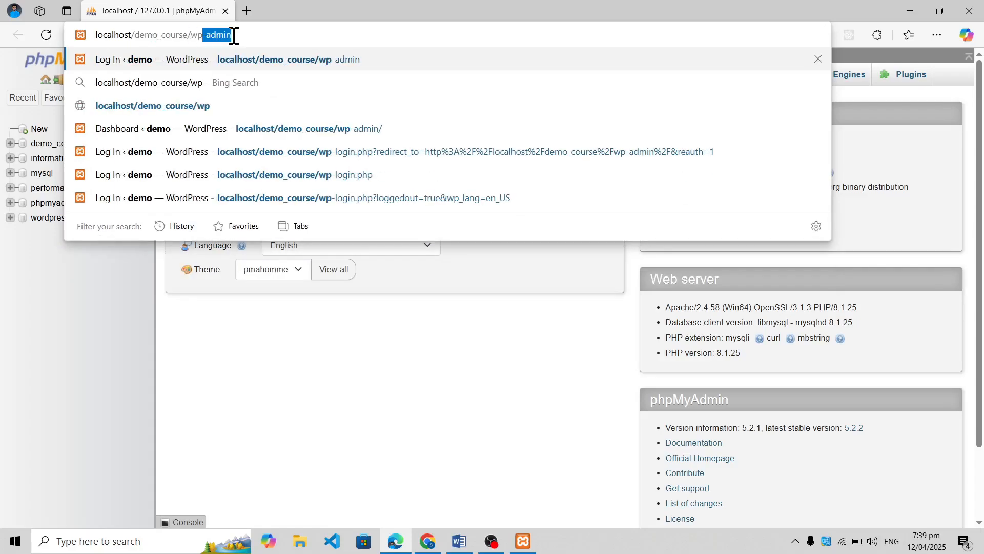
pyautogui.press('Return')
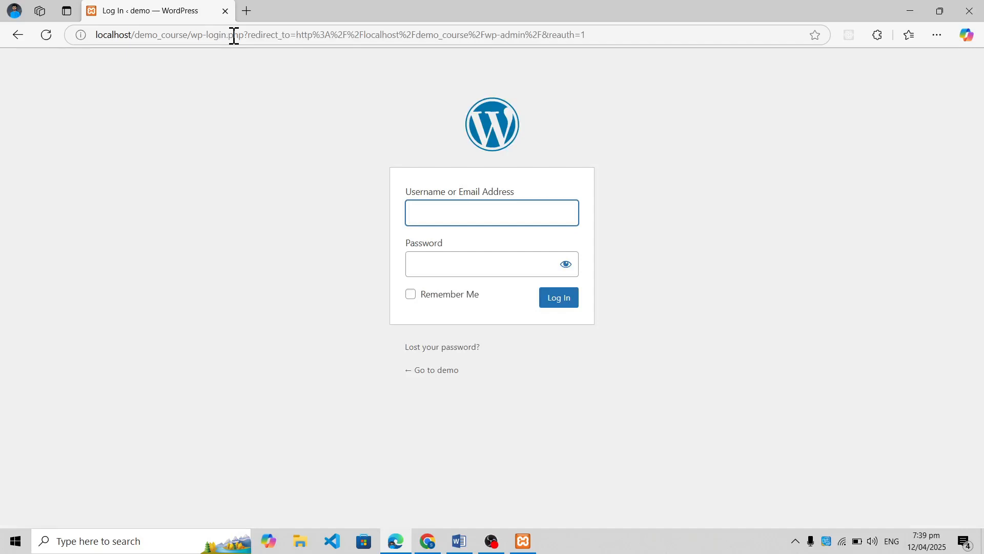
# Log in to WordPress with the username admin and the account password
pyautogui.click(477, 210)
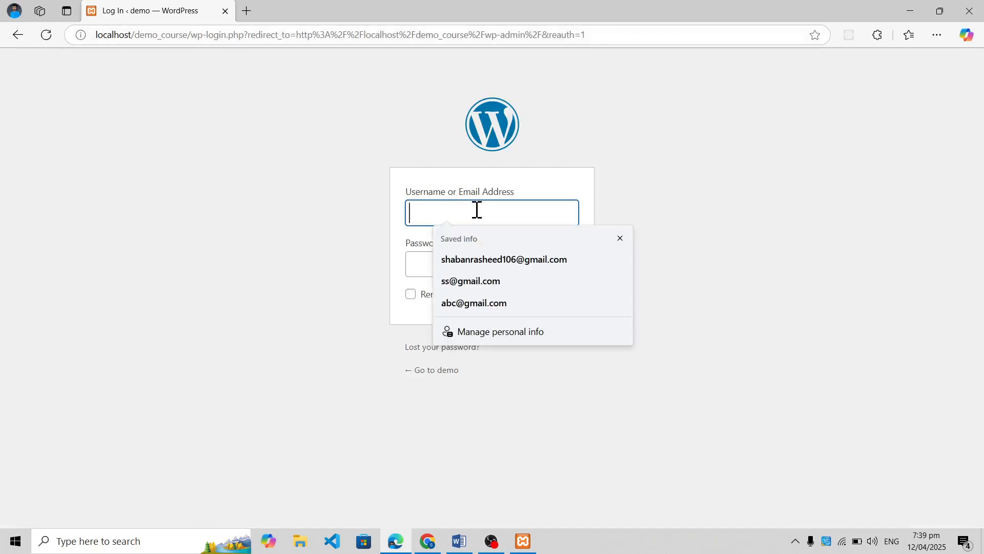
pyautogui.click(415, 264)
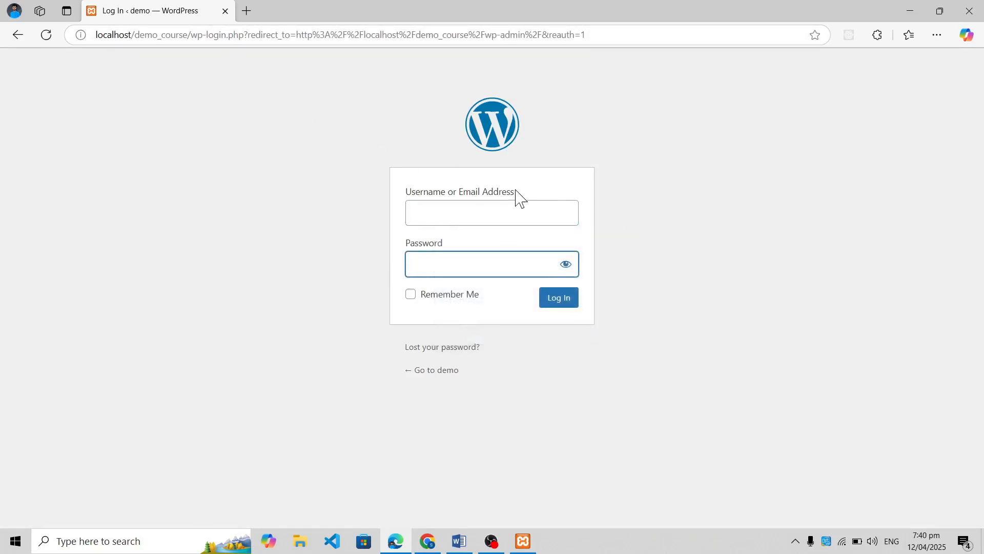
pyautogui.click(481, 210)
pyautogui.click(423, 266)
pyautogui.click(465, 213)
pyautogui.click(468, 260)
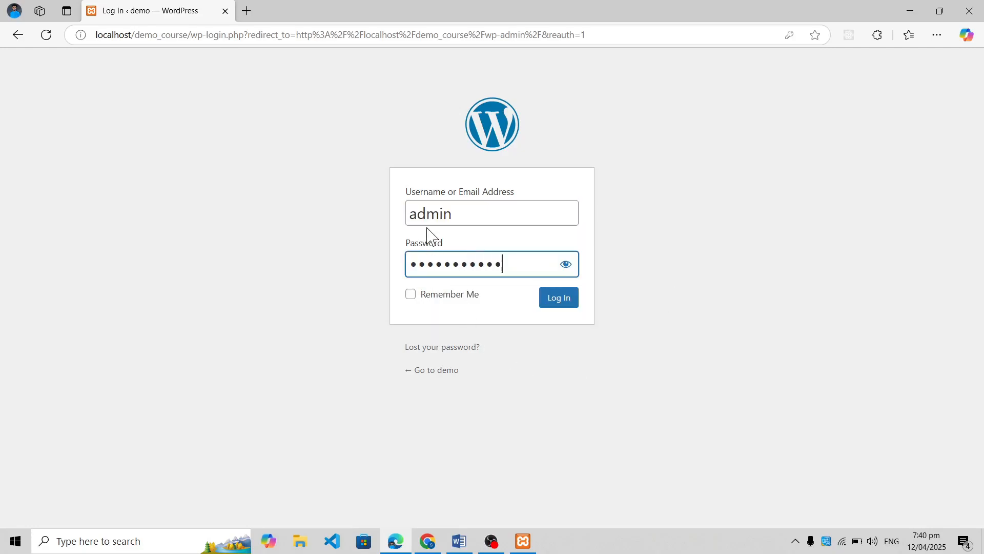
pyautogui.click(560, 305)
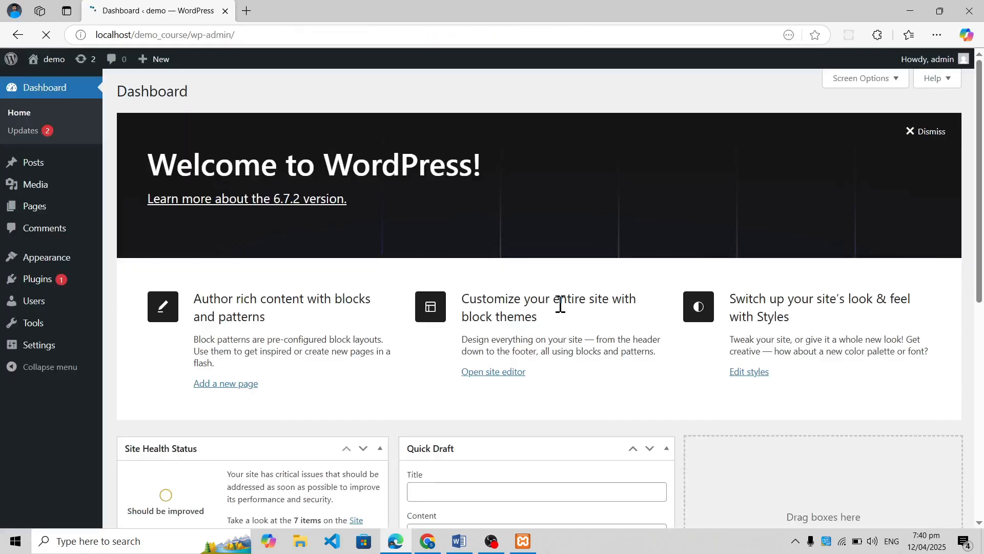
# Open the demo site's front end in a separate browser tab, and return to the admin dashboard
pyautogui.rightClick(56, 65)
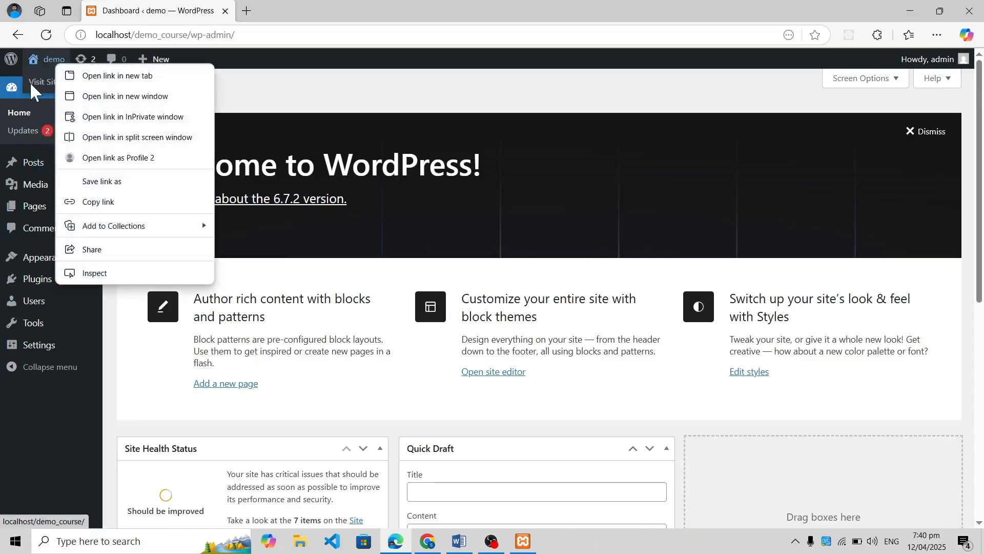
pyautogui.click(105, 76)
pyautogui.click(253, 11)
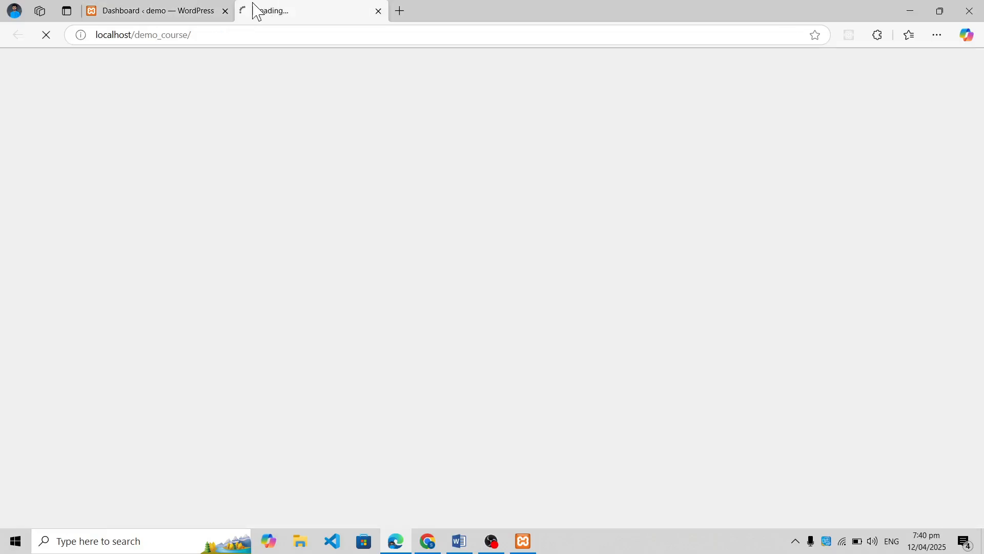
pyautogui.click(148, 8)
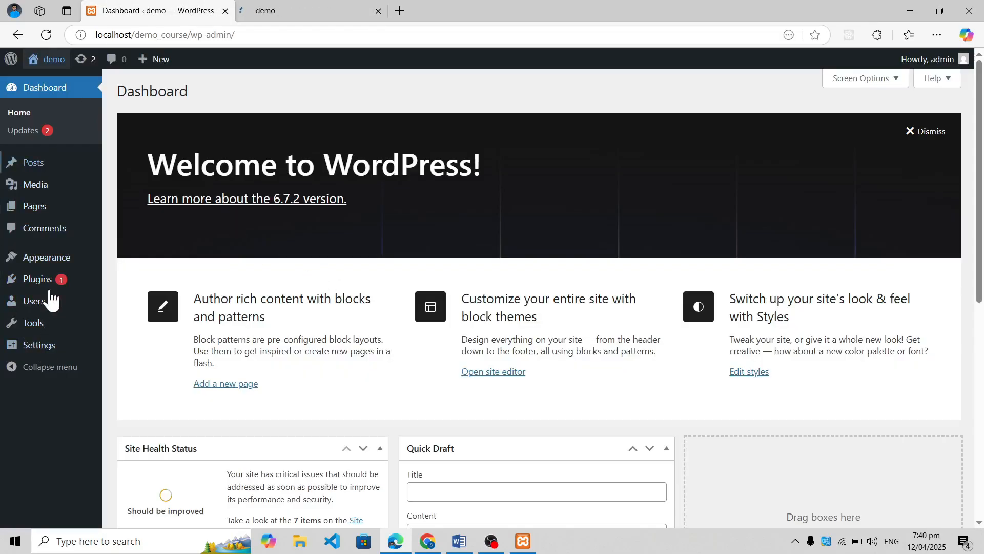
pyautogui.moveTo(51, 290)
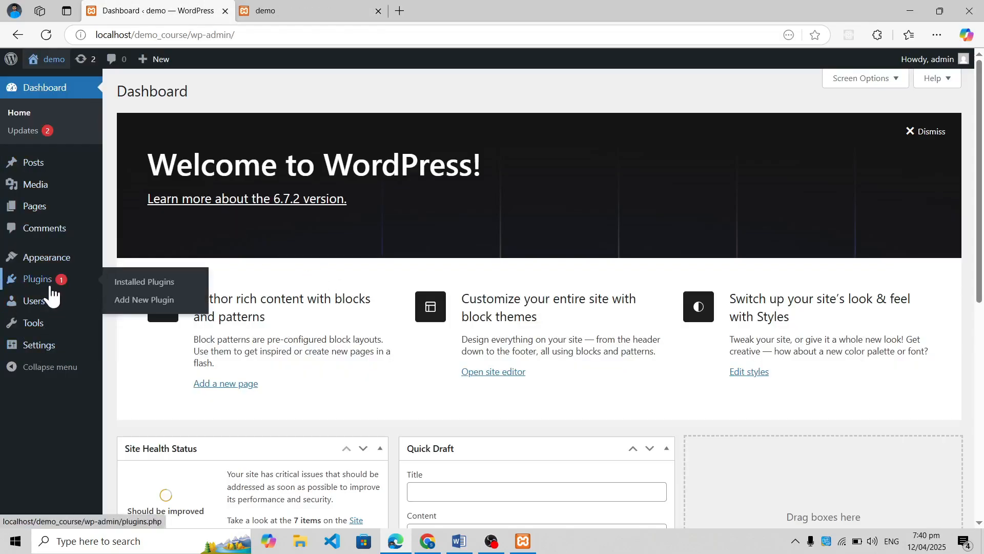
pyautogui.click(301, 9)
pyautogui.click(97, 11)
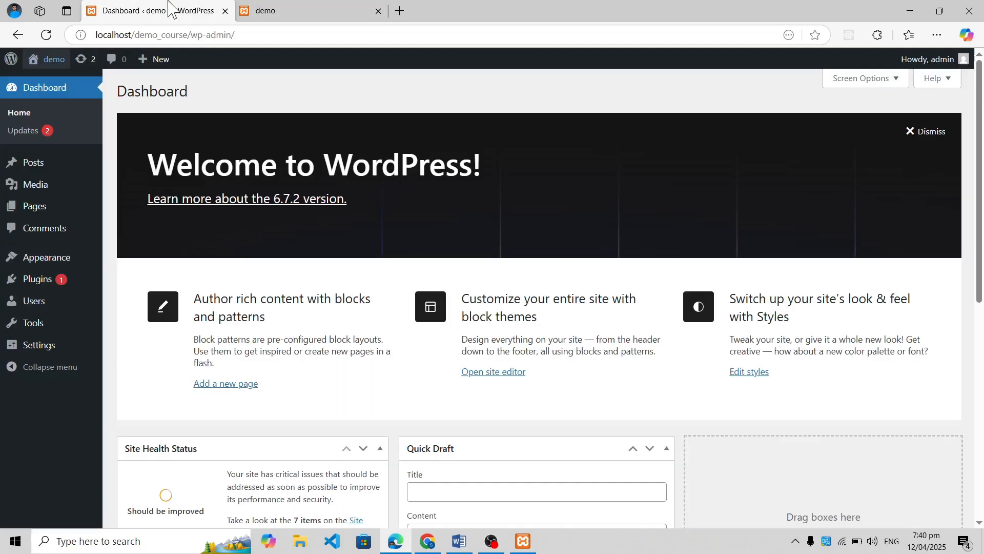
# View the WordPress Updates page, and go back to the dashboard's Home page
pyautogui.moveTo(7, 279)
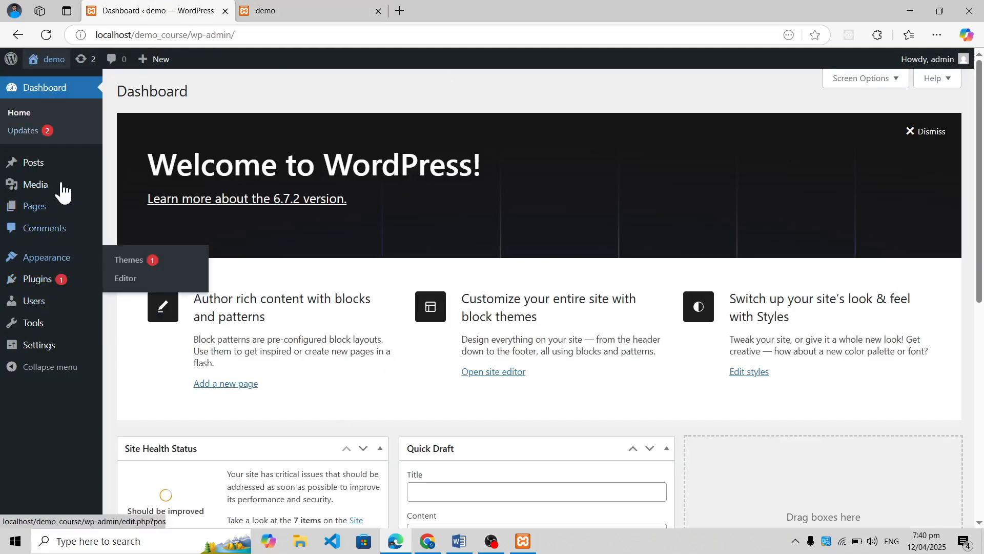
pyautogui.moveTo(64, 187)
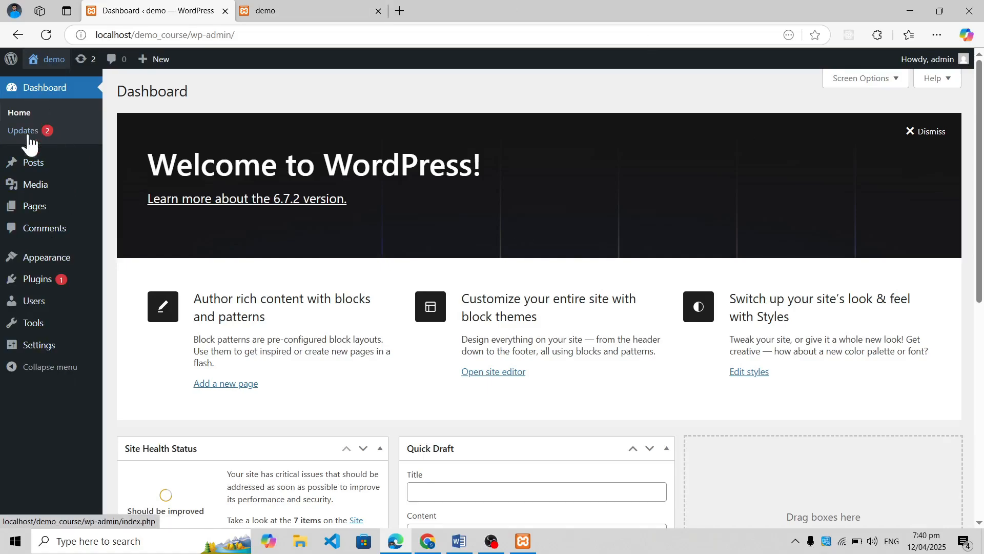
pyautogui.click(35, 146)
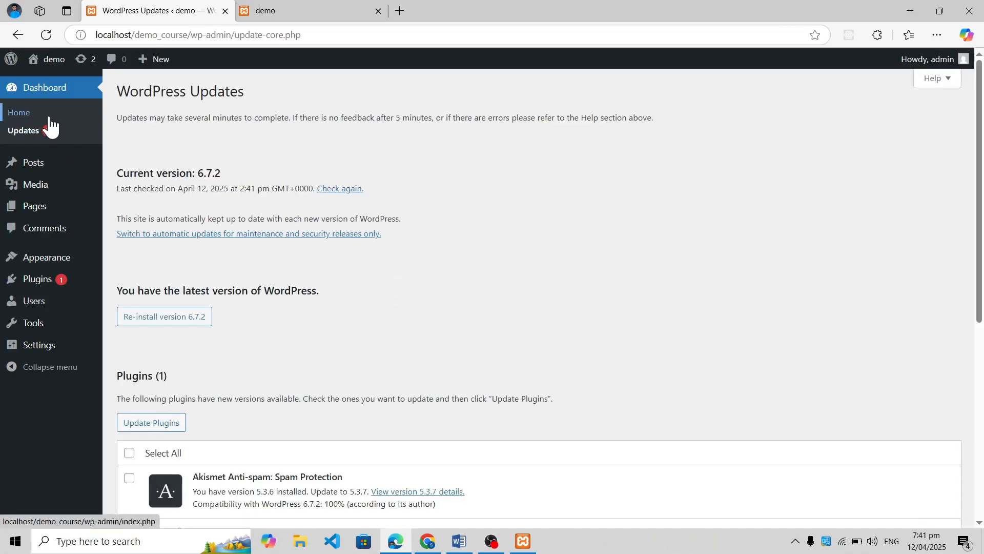
pyautogui.click(56, 128)
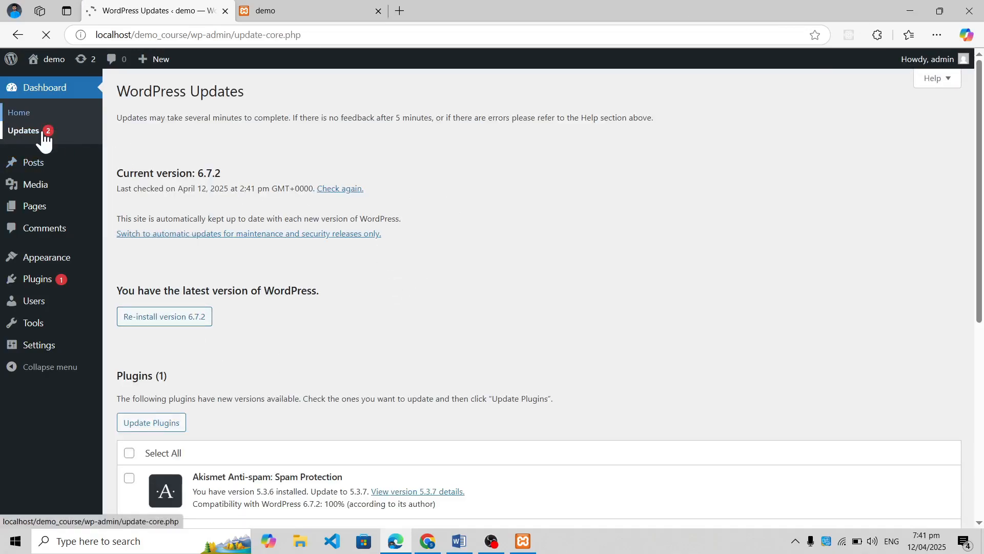
# Examine the dashboard widgets, including Site Health Status, At a Glance, Activity, Quick Draft, and WordPress Events and News
pyautogui.scroll(-2, 441, 328)
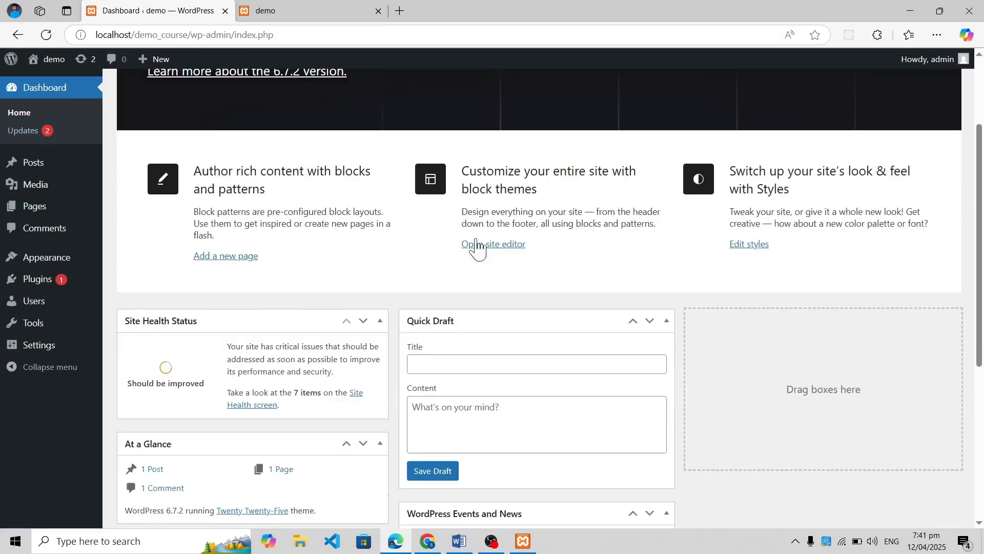
pyautogui.scroll(-5, 548, 387)
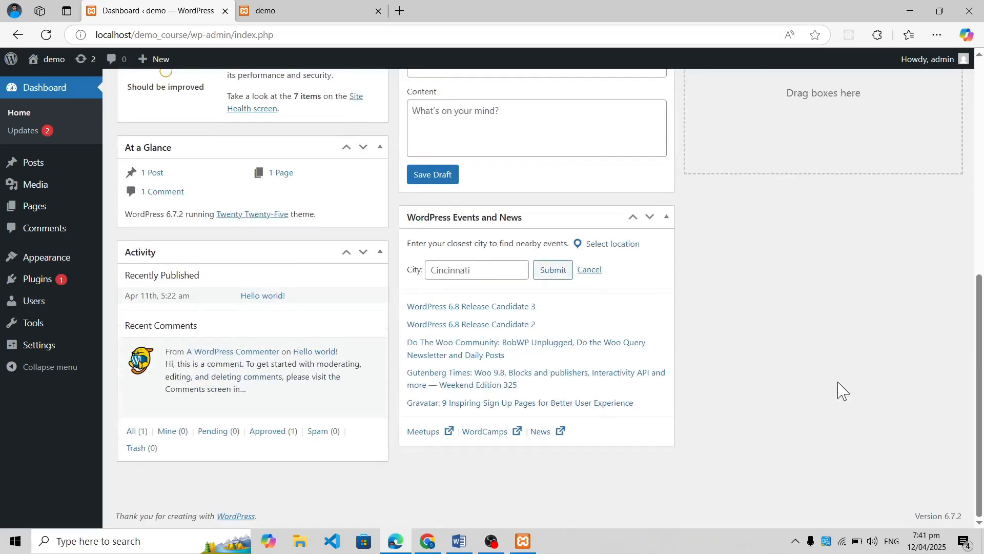
pyautogui.scroll(2, 702, 391)
pyautogui.scroll(4, 703, 391)
pyautogui.scroll(-3, 703, 391)
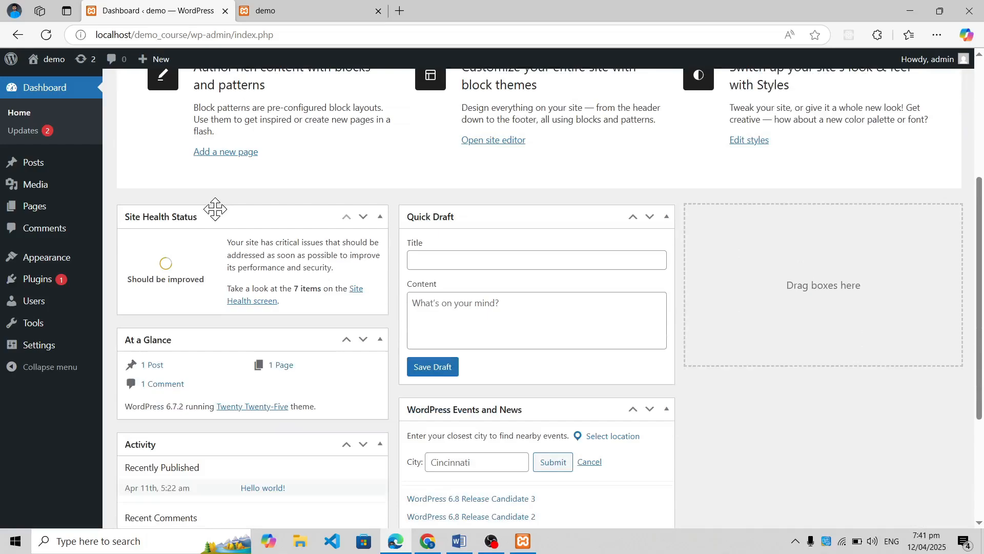
pyautogui.click(259, 223)
pyautogui.click(259, 224)
pyautogui.moveTo(553, 222)
pyautogui.mouseDown()
pyautogui.moveTo(707, 290)
pyautogui.moveTo(912, 410)
pyautogui.moveTo(431, 222)
pyautogui.moveTo(546, 221)
pyautogui.mouseUp()
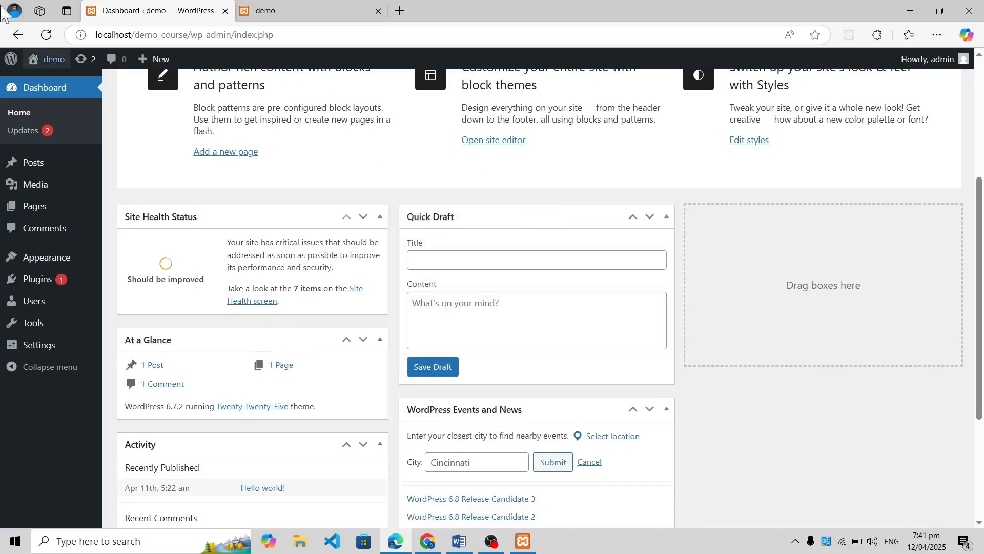
pyautogui.scroll(-2, 800, 290)
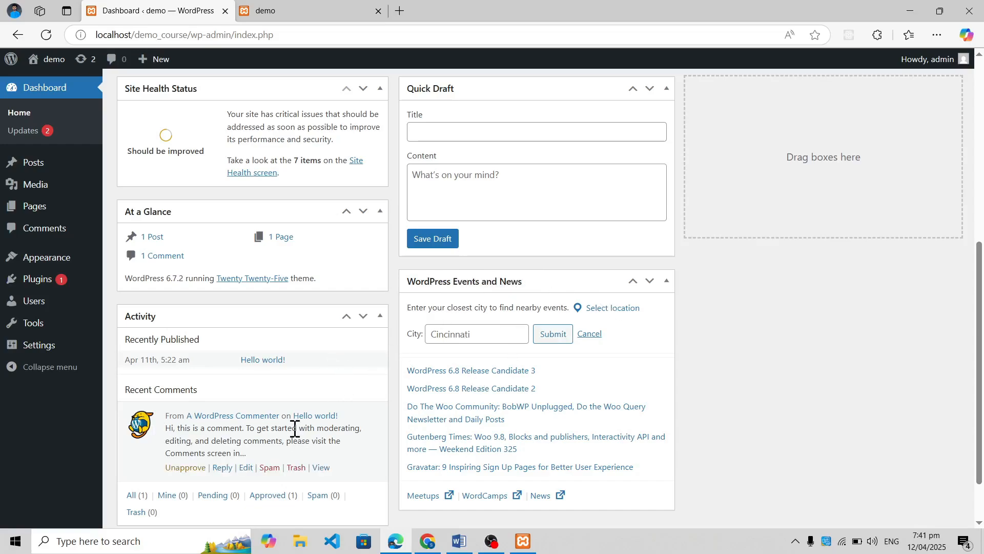
pyautogui.scroll(2, 294, 429)
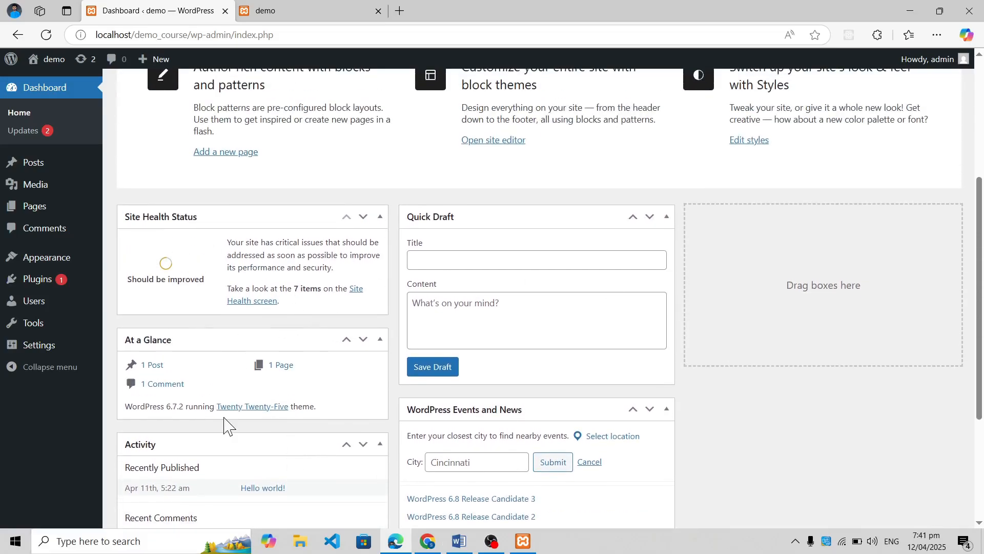
pyautogui.scroll(4, 225, 426)
# View the list of all posts and the post Tags page
pyautogui.moveTo(2, 169)
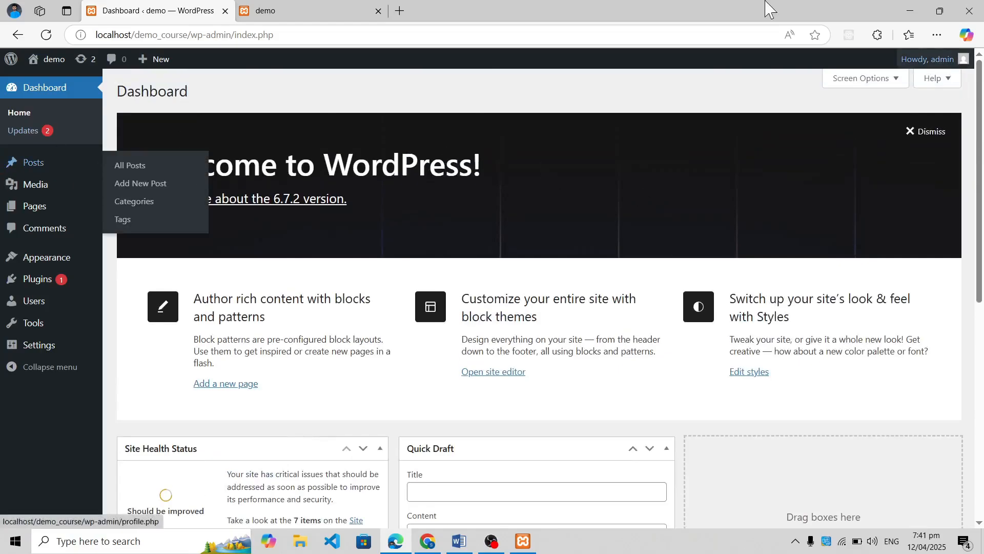
pyautogui.click(82, 169)
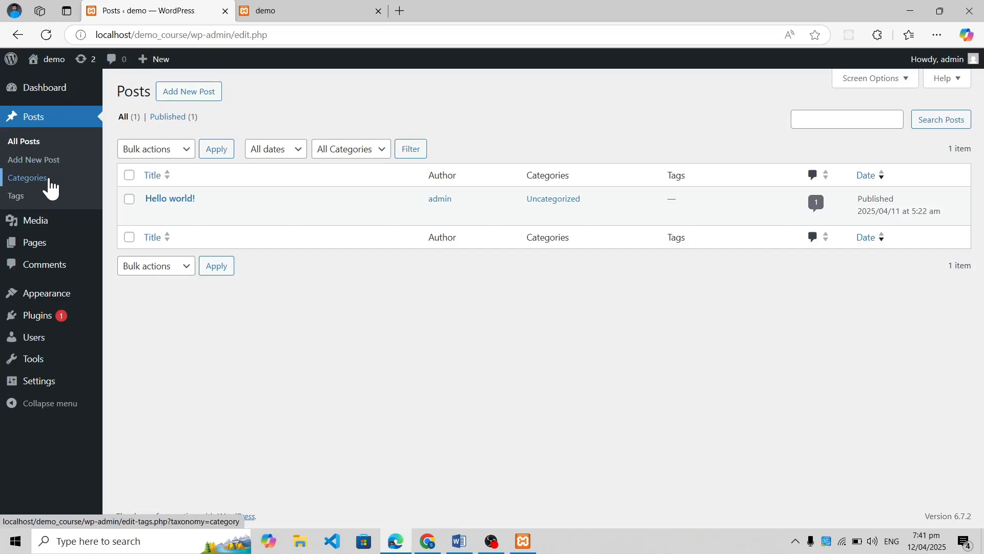
pyautogui.click(24, 200)
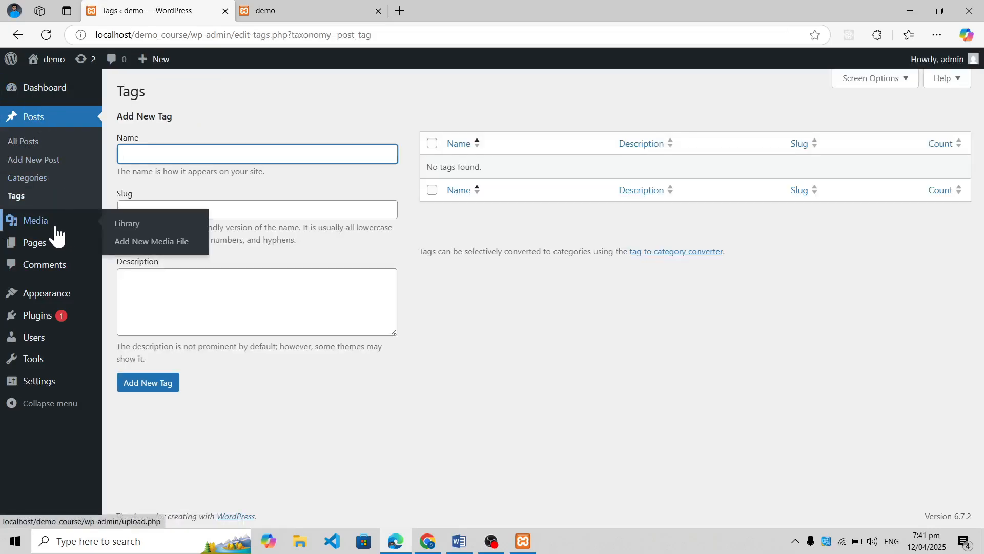
# View the Media Library, the list of all pages, and the Comments page
pyautogui.click(56, 227)
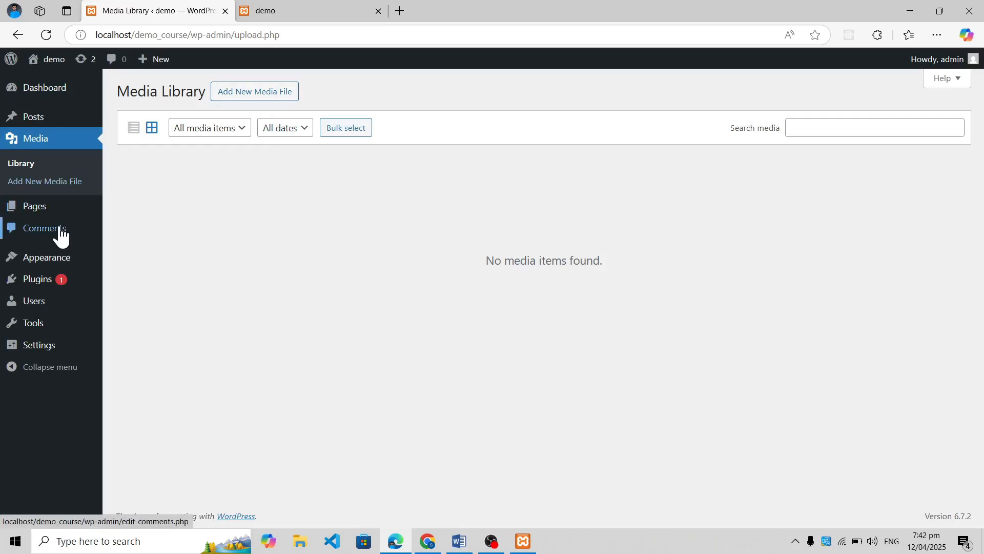
pyautogui.click(41, 211)
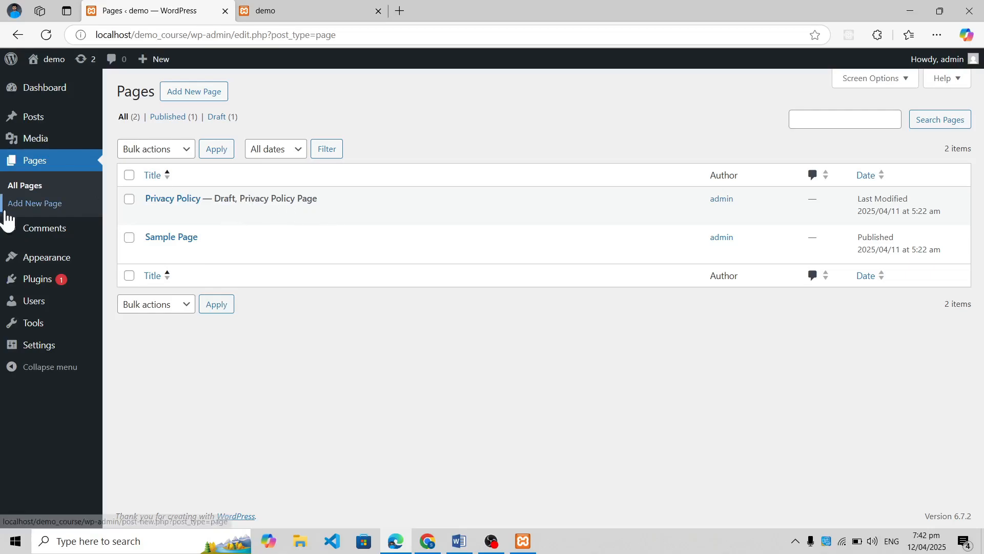
pyautogui.click(68, 237)
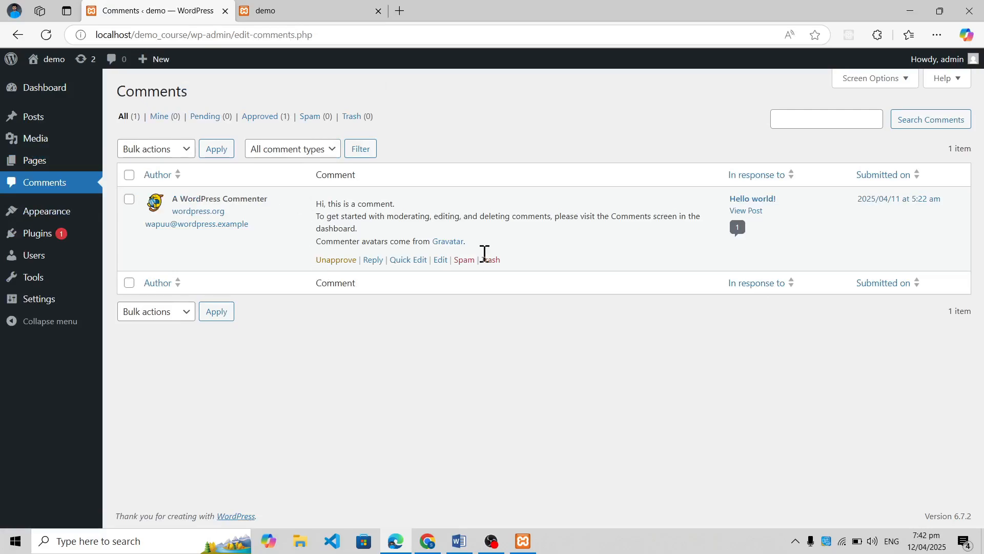
# Browse the popular themes available to add, and return to the installed themes
pyautogui.click(71, 221)
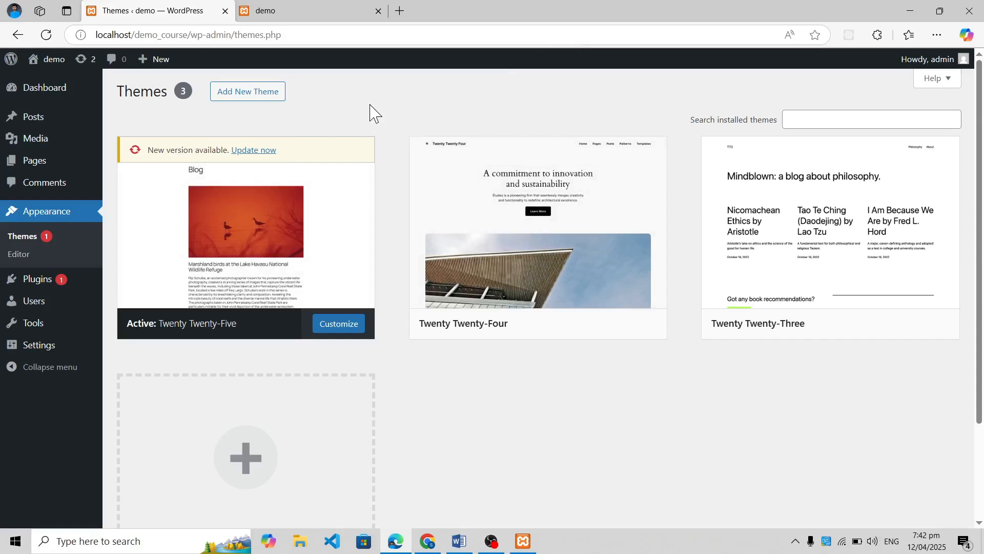
pyautogui.click(277, 98)
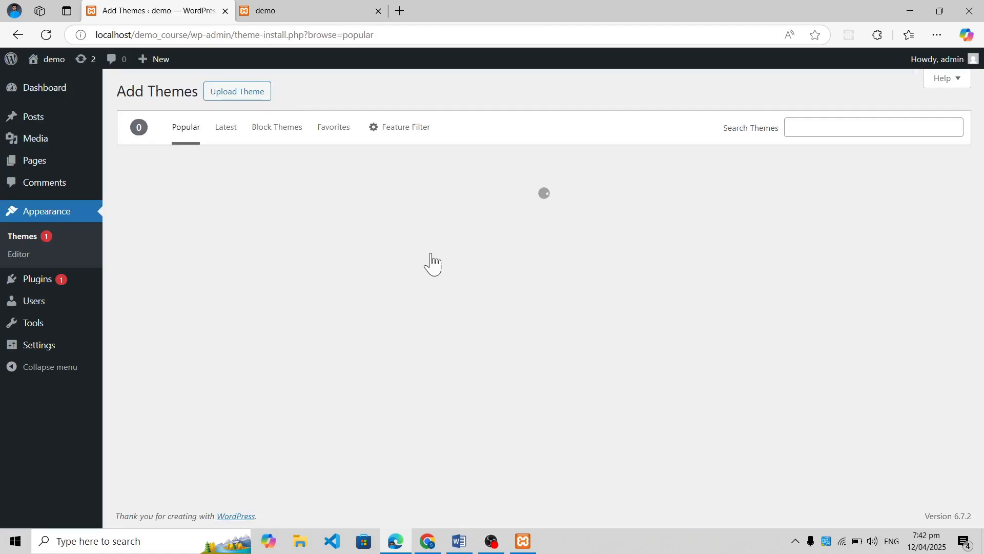
pyautogui.scroll(-5, 590, 318)
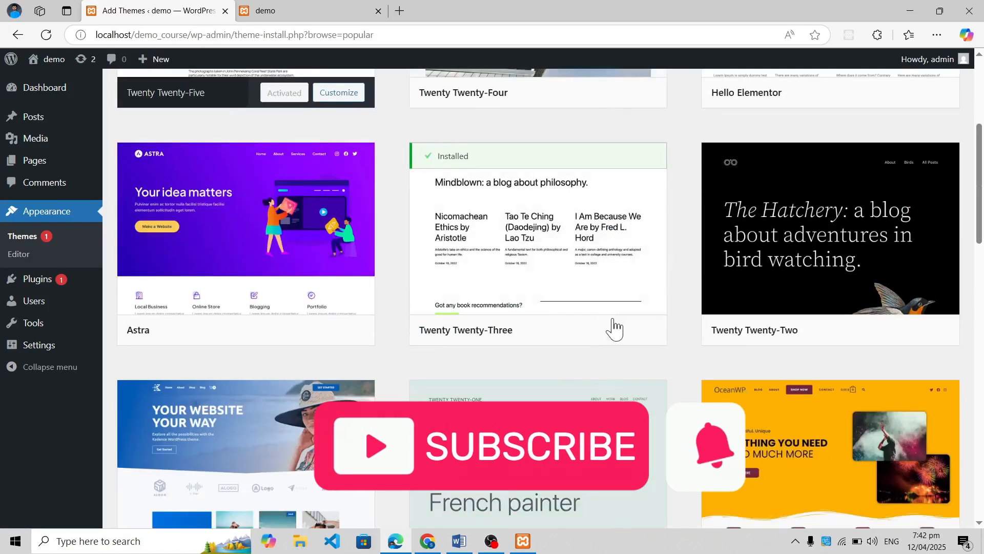
pyautogui.scroll(5, 617, 367)
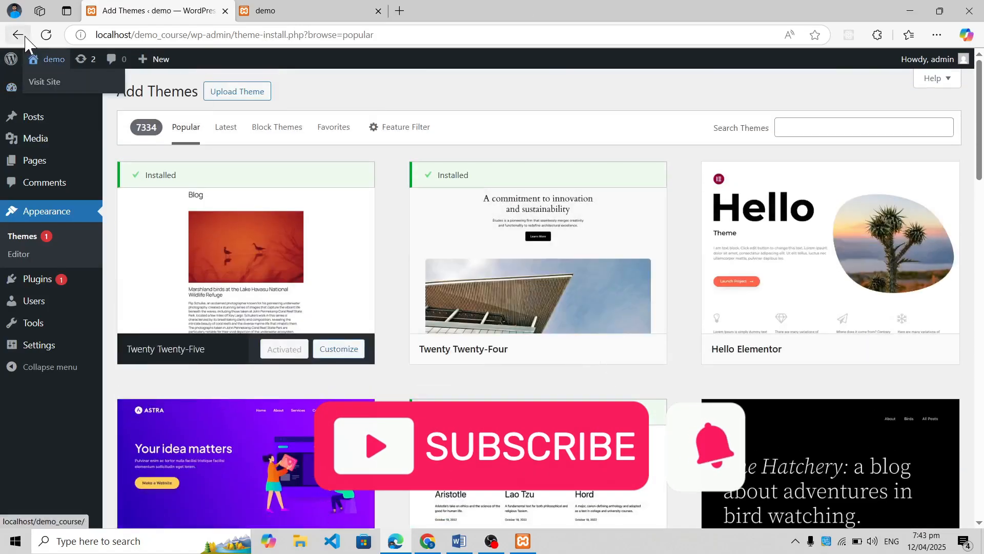
pyautogui.click(18, 34)
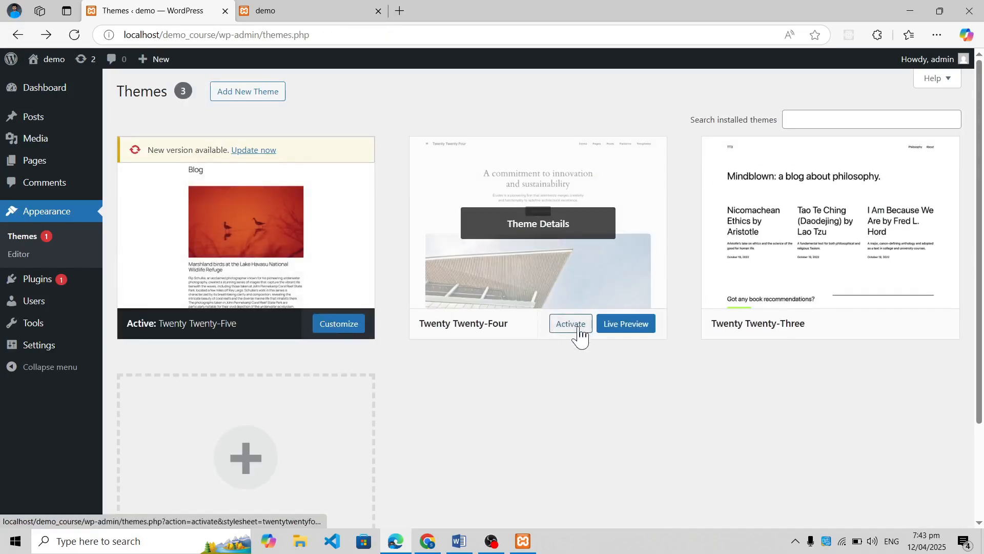
# Activate the Twenty Twenty-Four theme, and glance at the demo site's front end before returning to the Themes page
pyautogui.click(581, 328)
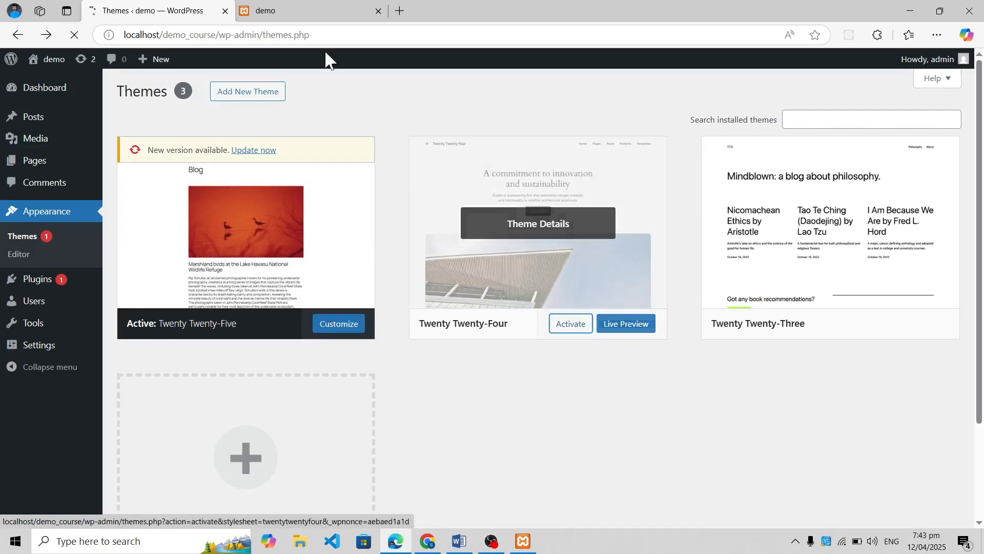
pyautogui.click(250, 10)
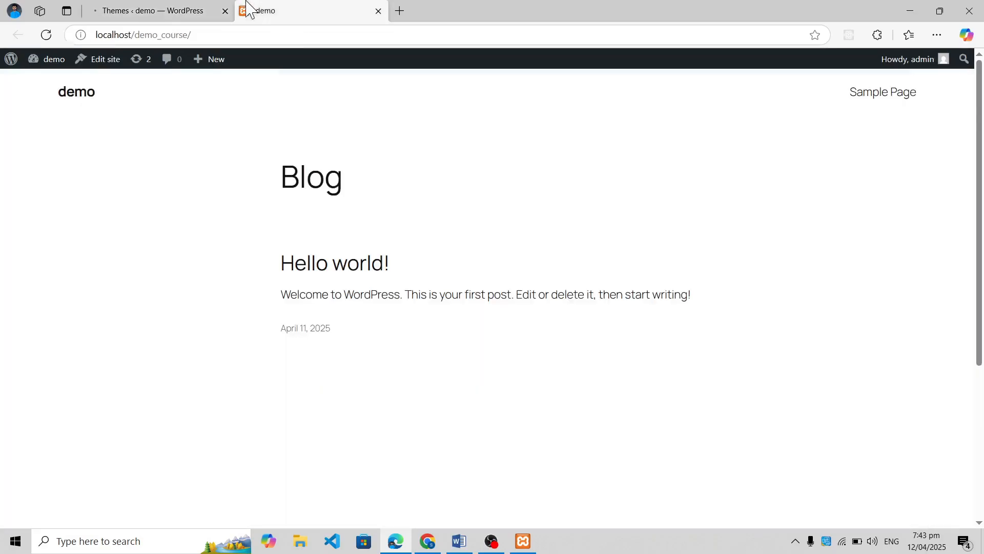
pyautogui.click(119, 7)
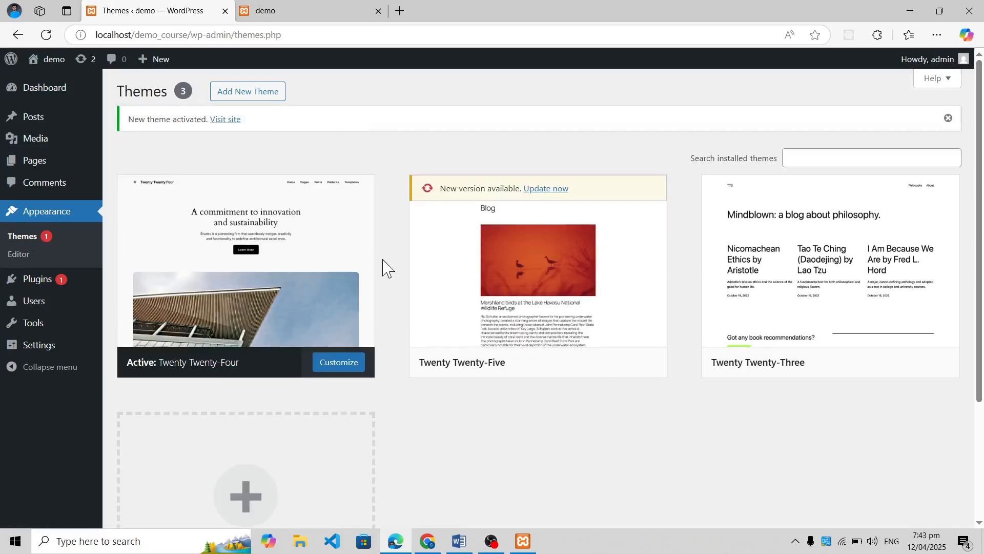
pyautogui.moveTo(57, 90)
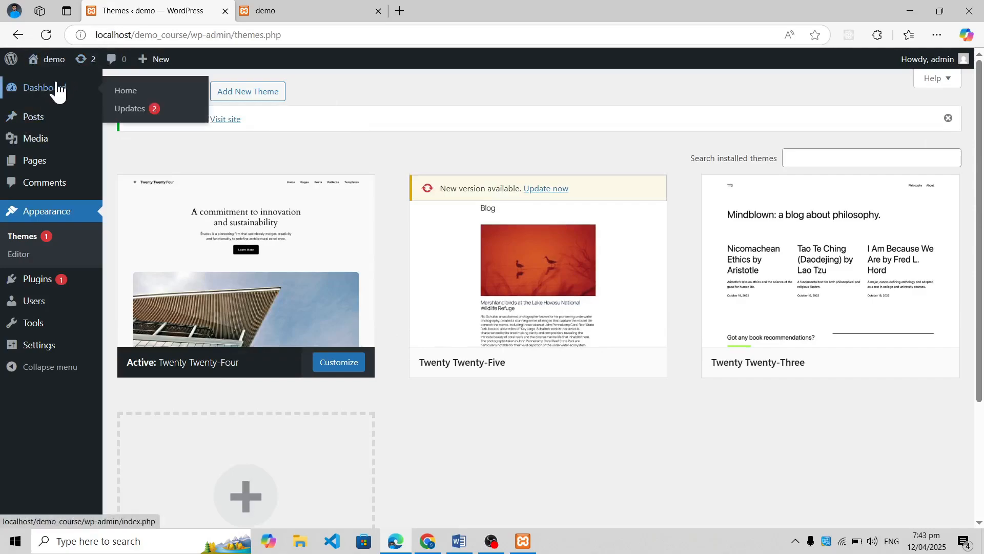
# Reopen the demo site's front end in a new tab, look over its new homepage, and return to the Themes page
pyautogui.rightClick(61, 67)
pyautogui.click(77, 74)
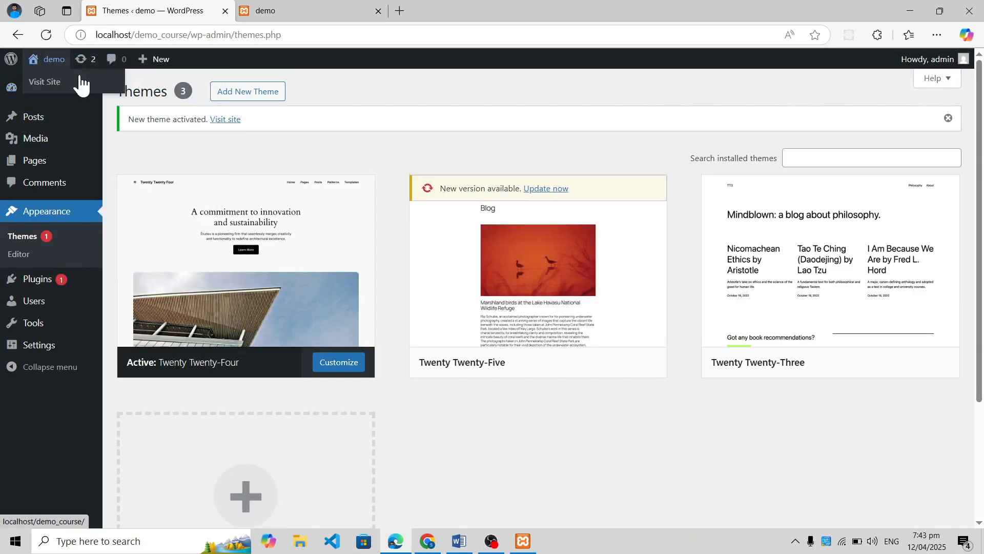
pyautogui.click(379, 11)
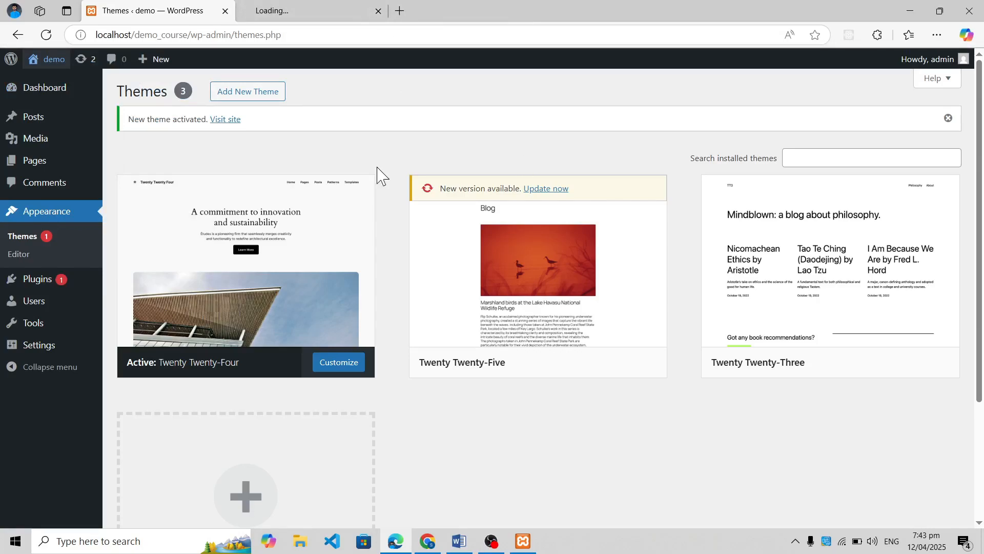
pyautogui.click(318, 10)
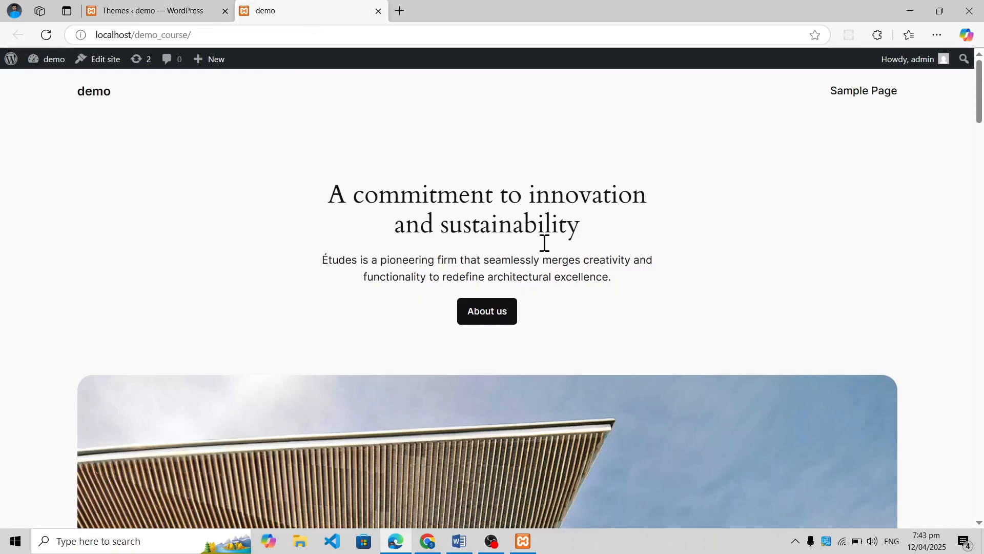
pyautogui.scroll(-6, 474, 312)
pyautogui.scroll(6, 514, 404)
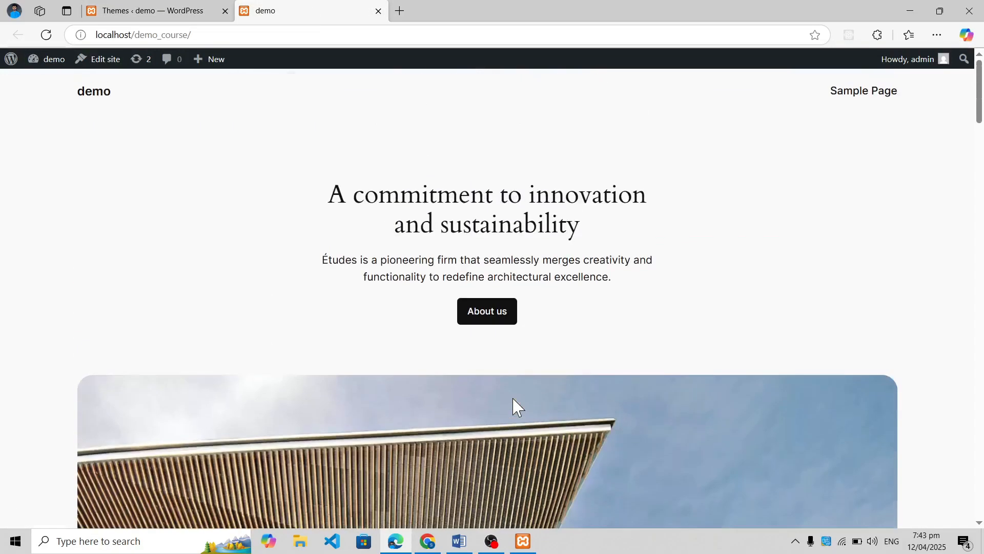
pyautogui.click(132, 8)
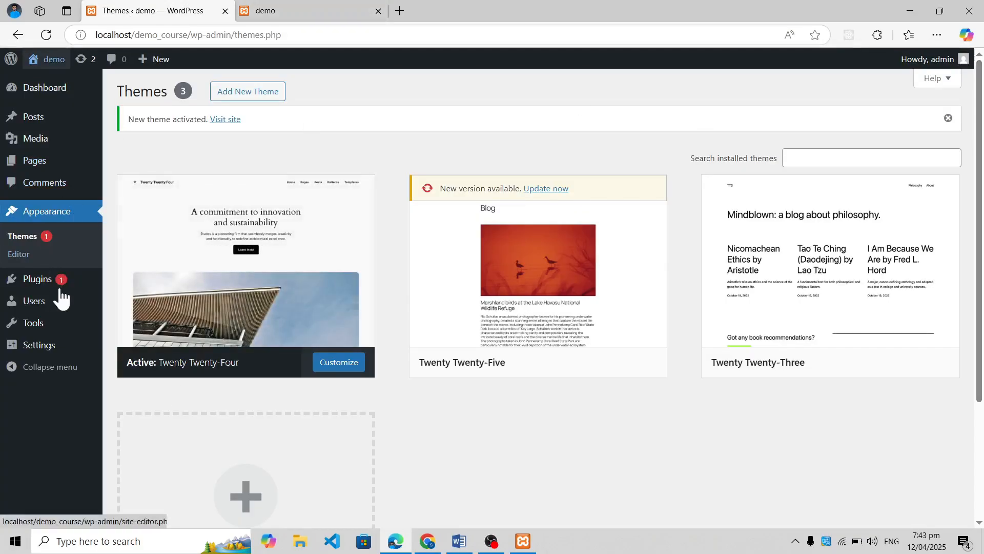
# View the installed plugins, the Add Plugins page, and the list of all users
pyautogui.click(61, 280)
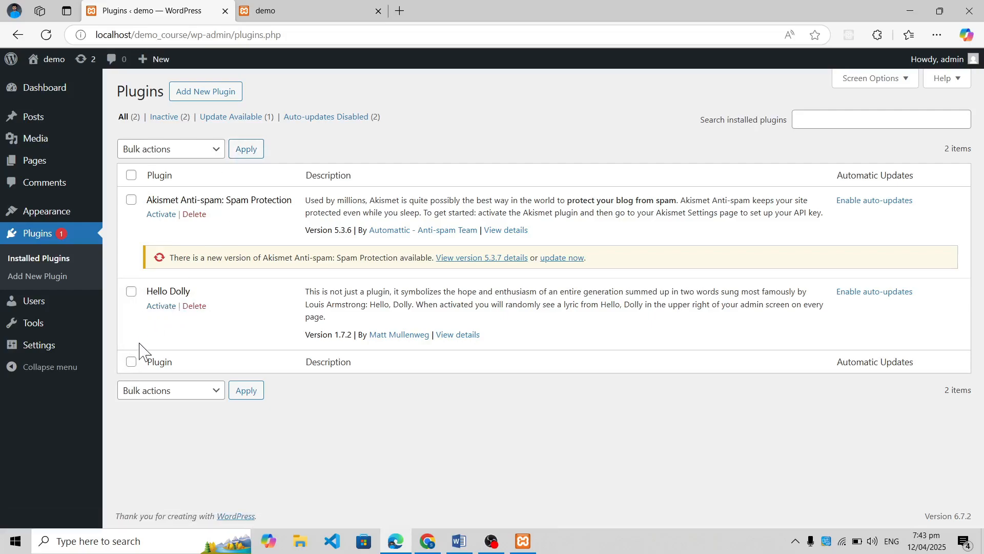
pyautogui.click(212, 92)
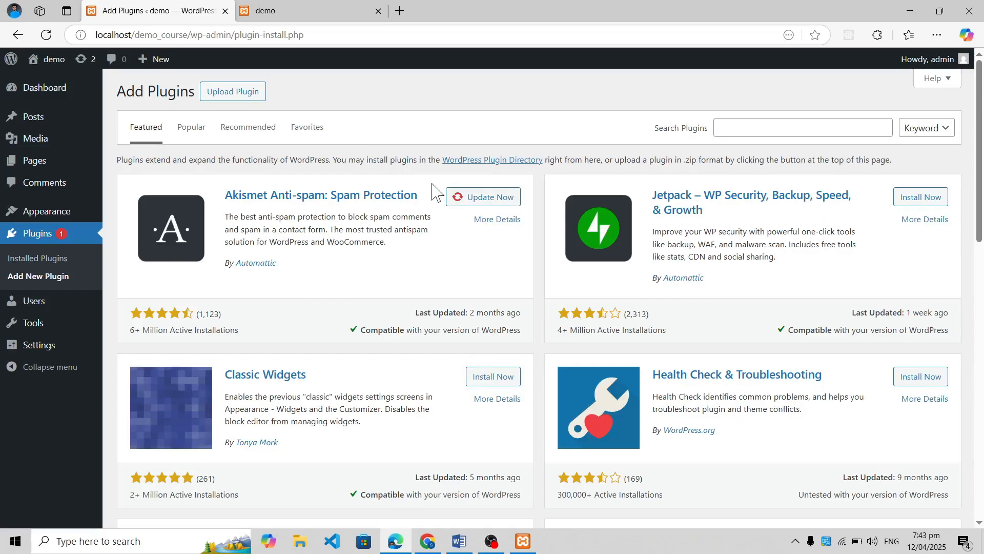
pyautogui.moveTo(58, 304)
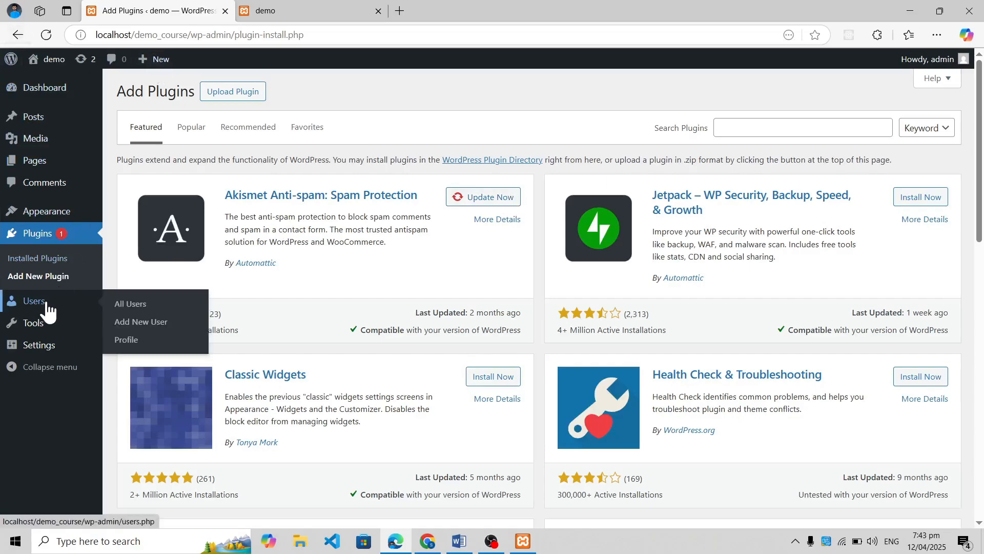
pyautogui.click(142, 321)
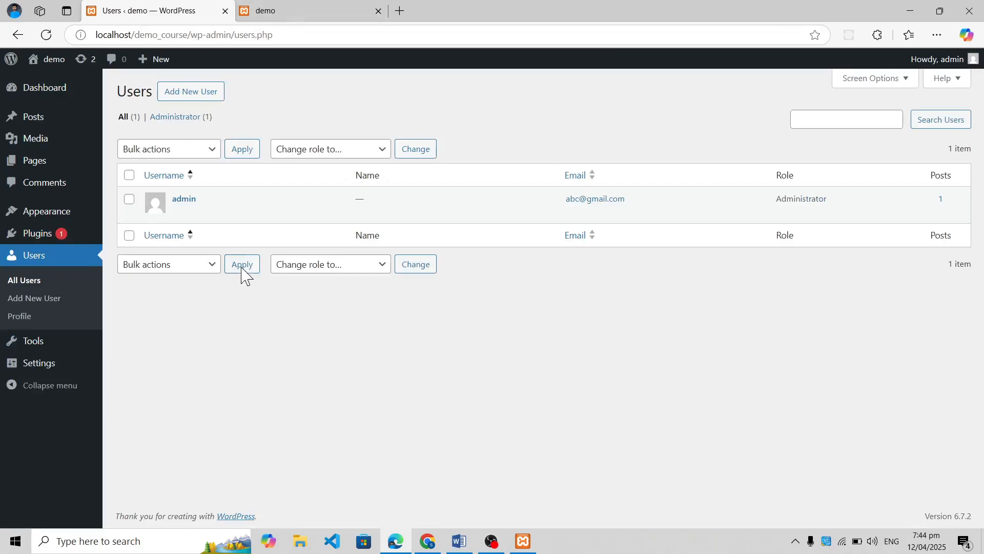
pyautogui.moveTo(258, 221)
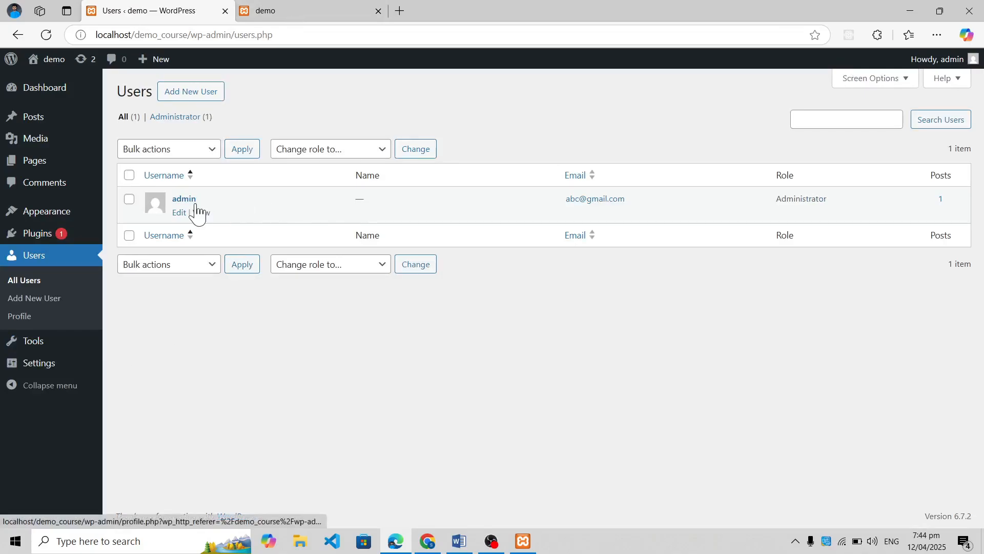
# Open the Add New User form and examine its username, email, password, and role options without filling them in
pyautogui.click(209, 102)
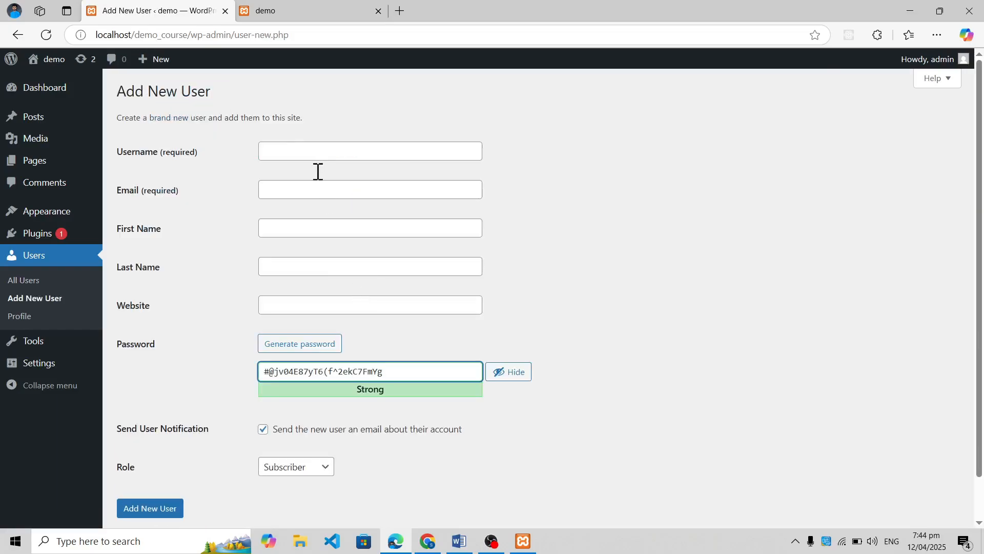
pyautogui.click(321, 151)
pyautogui.click(316, 189)
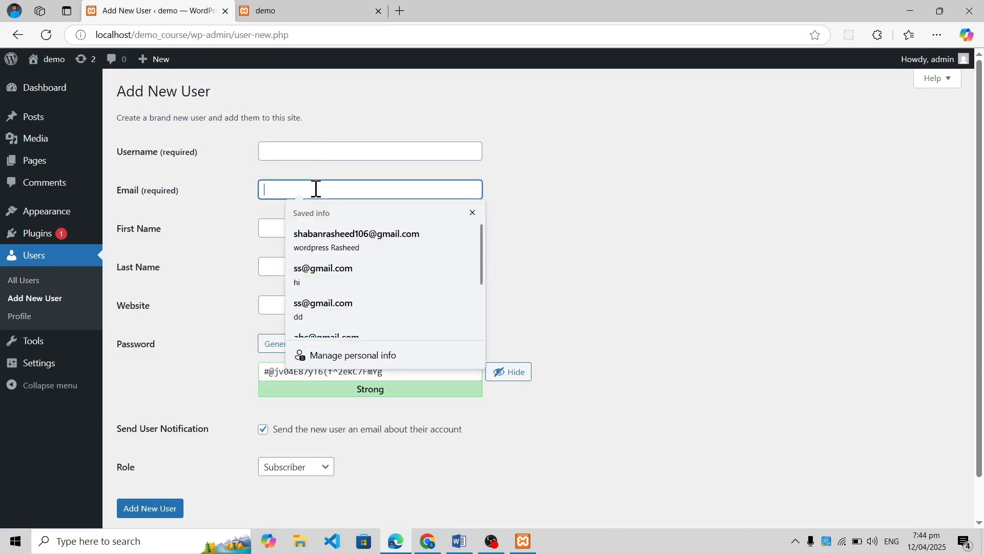
pyautogui.click(220, 215)
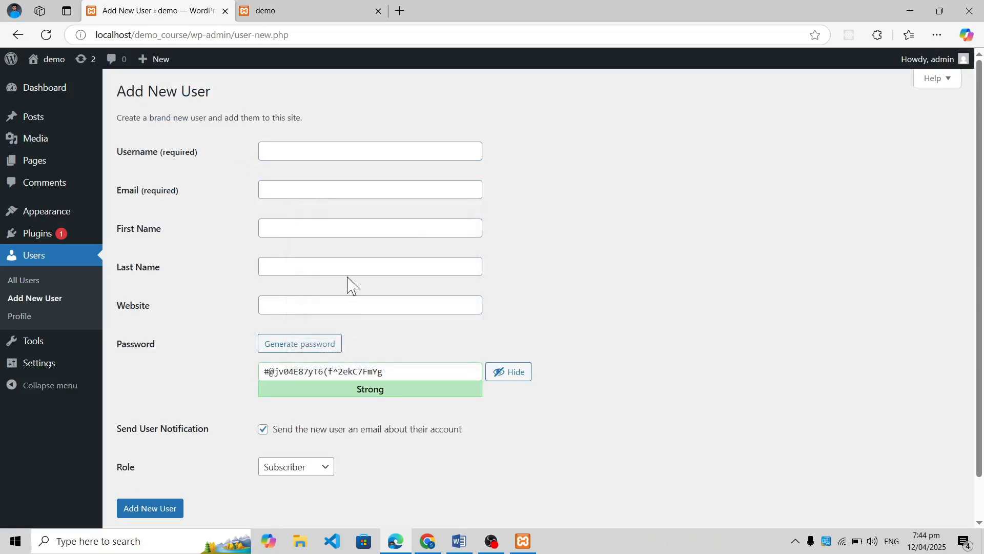
pyautogui.moveTo(395, 371); pyautogui.dragTo(205, 397)
pyautogui.scroll(-2, 226, 409)
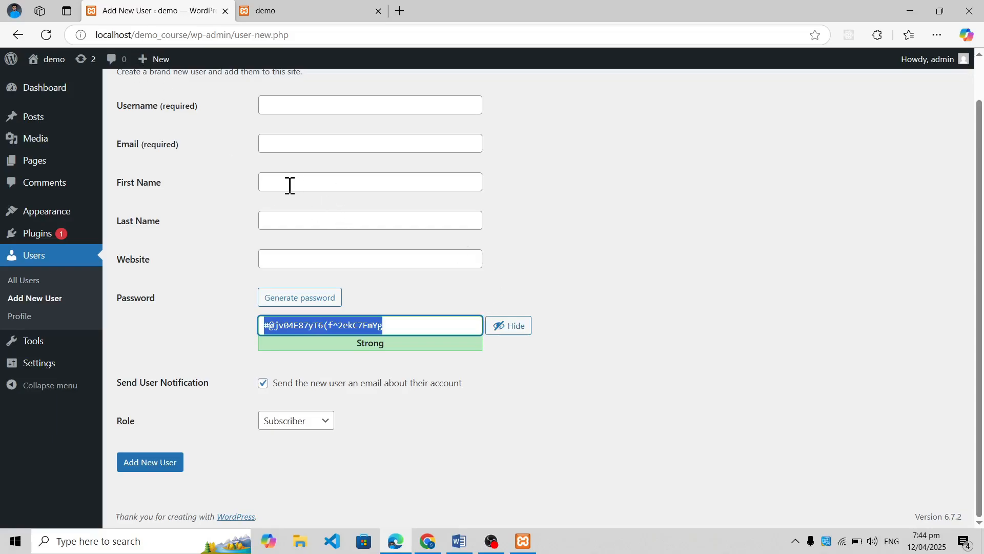
pyautogui.click(317, 424)
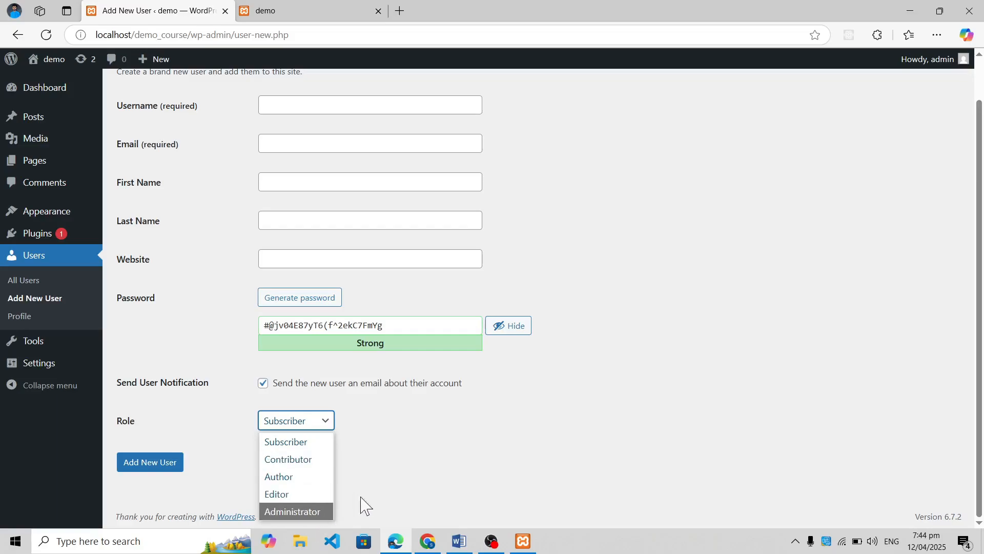
pyautogui.click(415, 464)
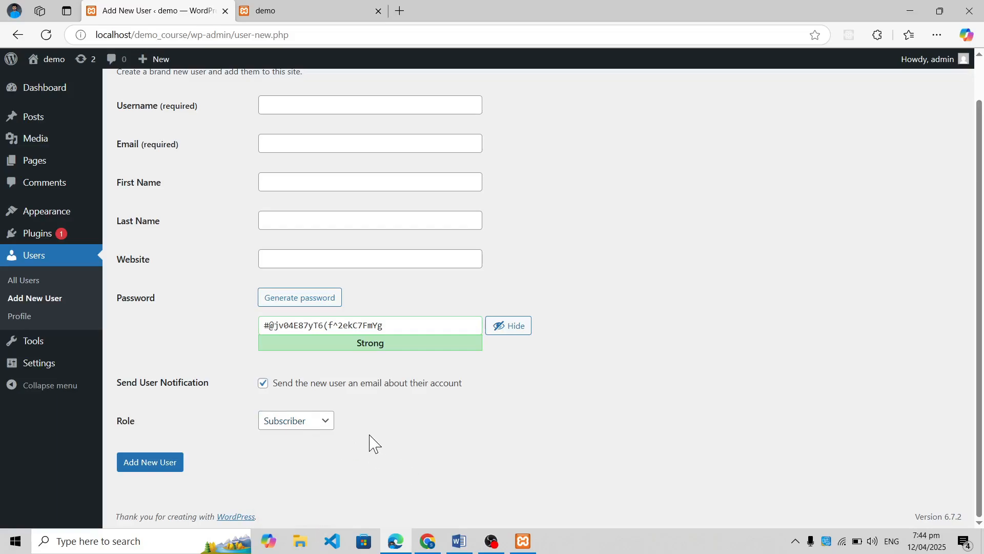
pyautogui.scroll(1, 373, 442)
pyautogui.scroll(1, 372, 442)
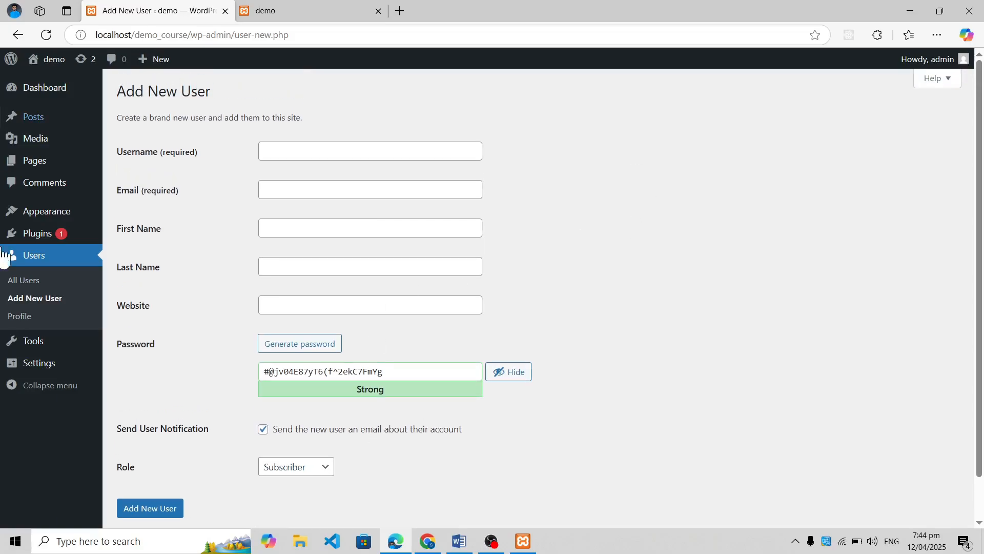
# Open the current user's Profile page, discarding the unsaved new-user form
pyautogui.moveTo(76, 339)
pyautogui.click(32, 315)
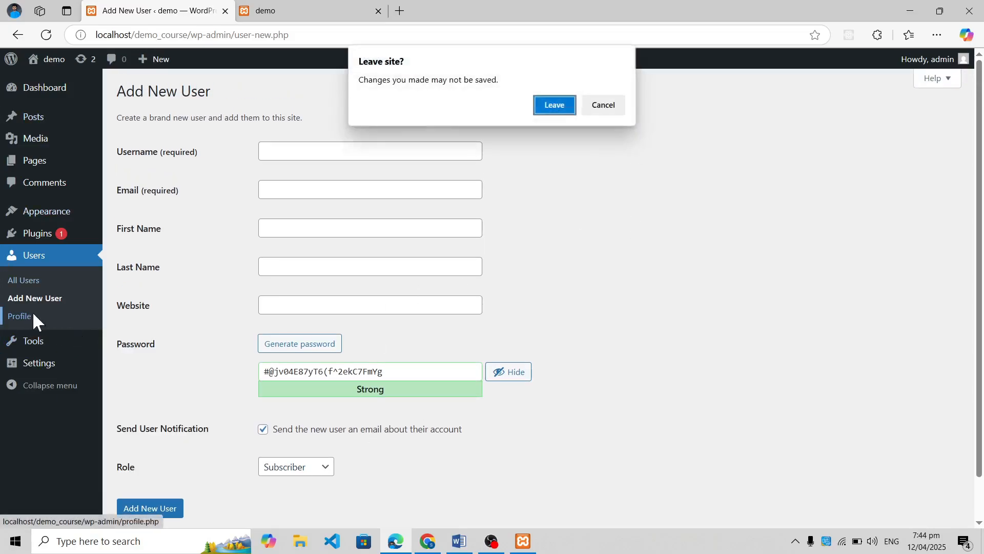
pyautogui.click(562, 107)
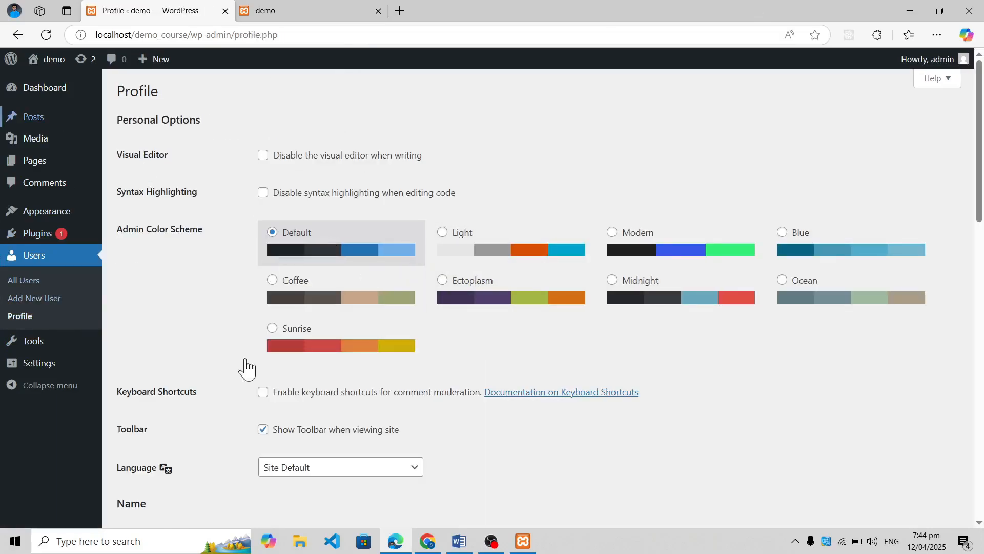
# Try several admin color schemes, including Modern and Coffee, and set the scheme to Ectoplasm
pyautogui.click(517, 259)
pyautogui.click(645, 241)
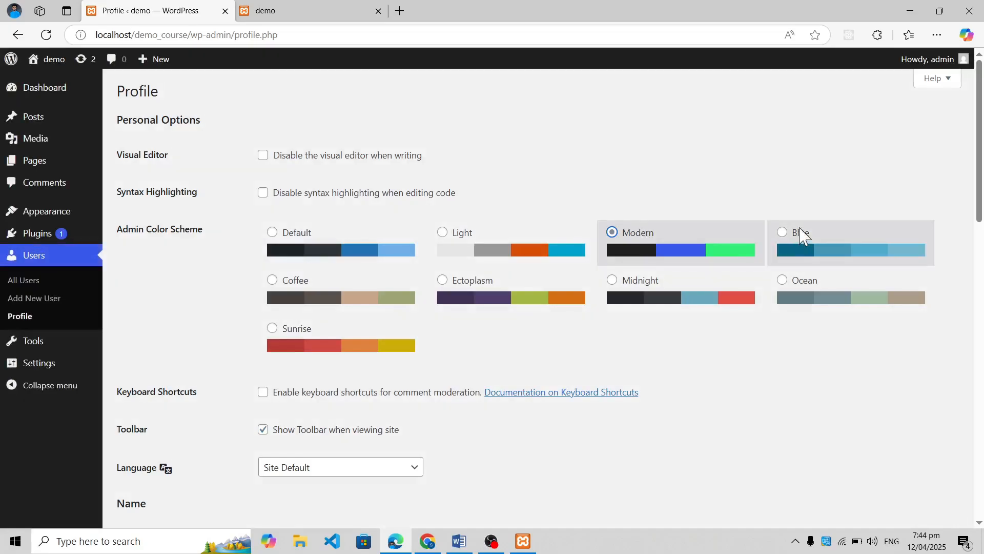
pyautogui.click(799, 233)
pyautogui.click(339, 301)
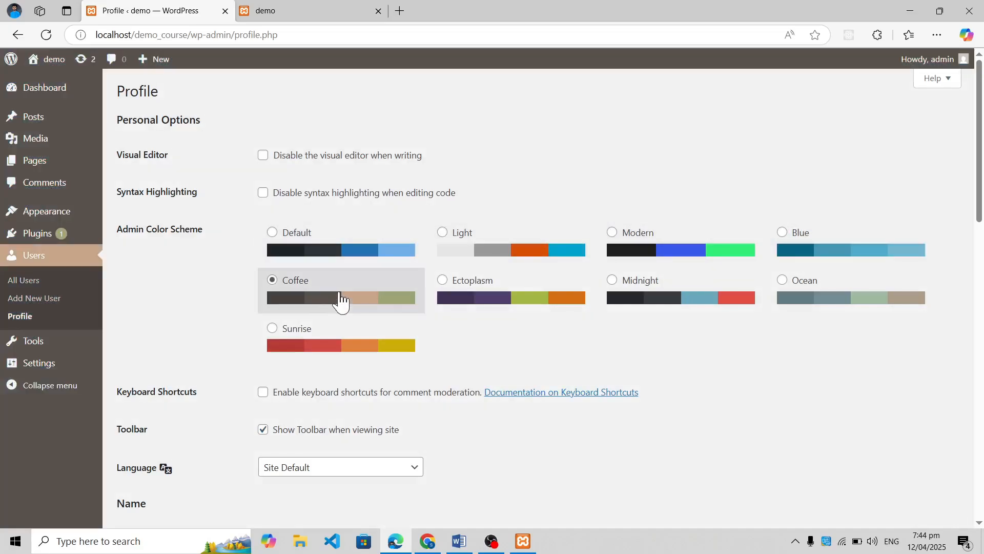
pyautogui.click(484, 301)
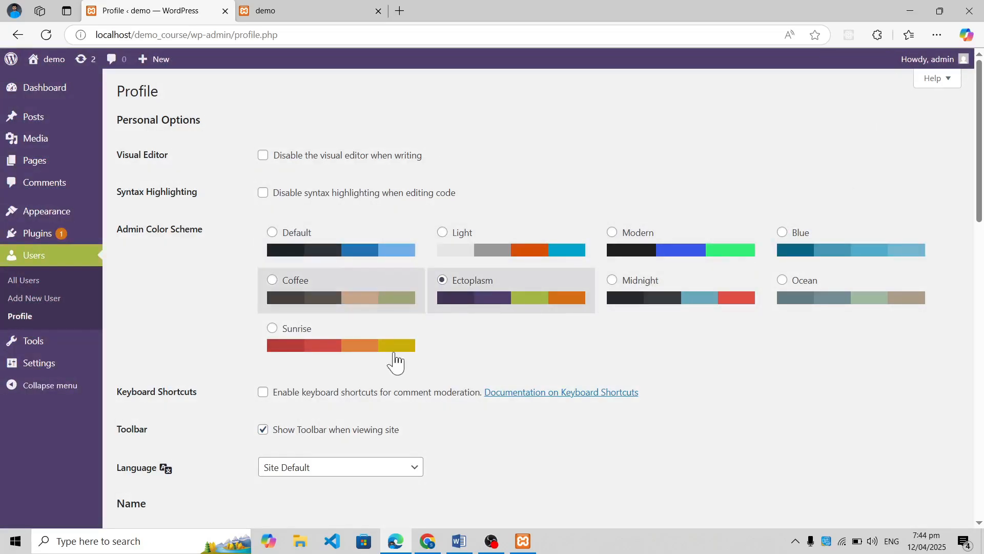
# Examine the profile's first name, last name, and nickname fields and the public display name options
pyautogui.scroll(-1, 389, 359)
pyautogui.scroll(-6, 388, 358)
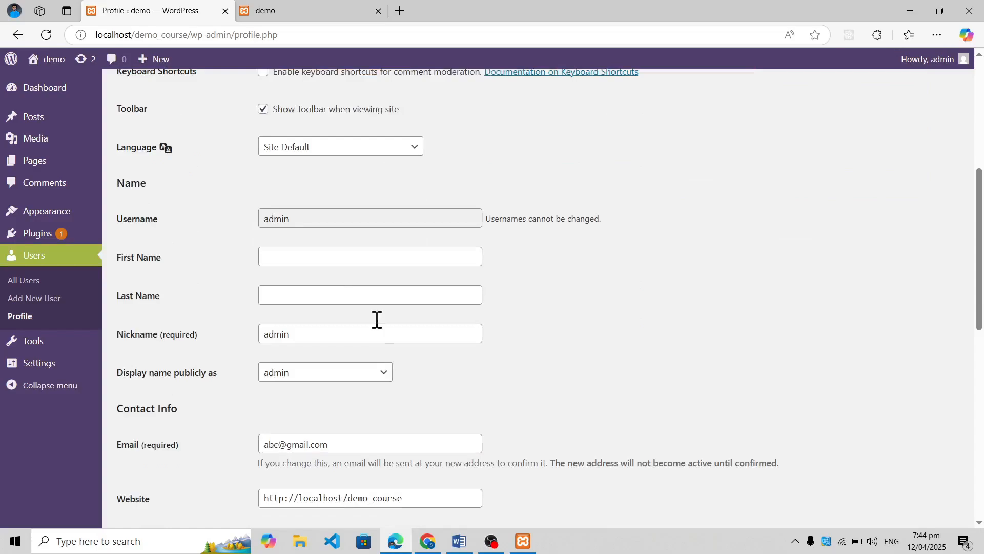
pyautogui.click(332, 259)
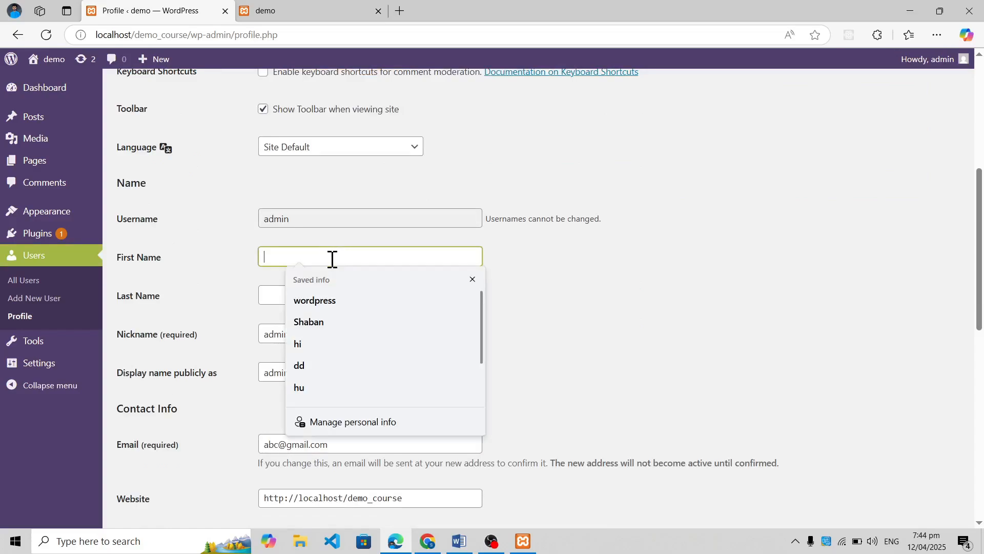
pyautogui.click(278, 297)
pyautogui.click(212, 328)
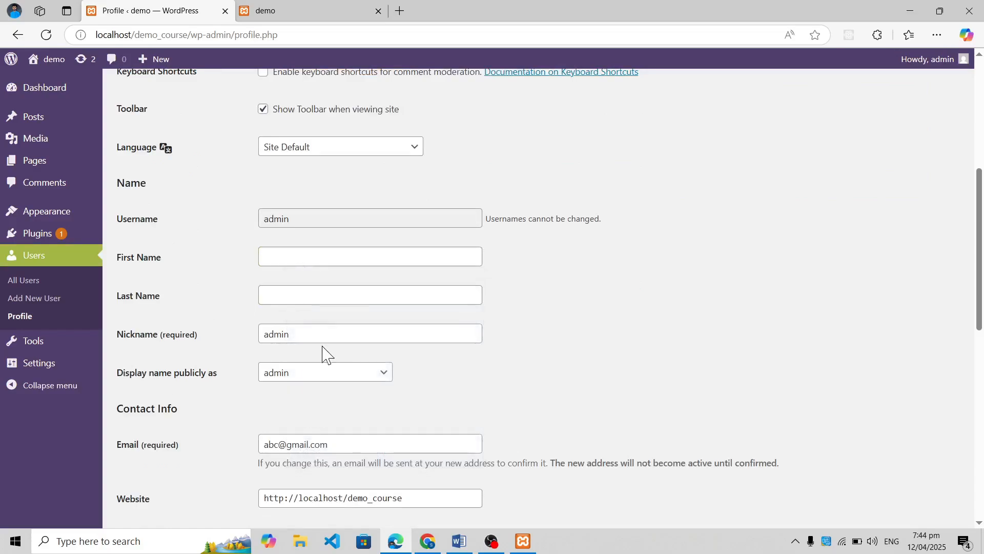
pyautogui.moveTo(302, 334); pyautogui.dragTo(169, 338)
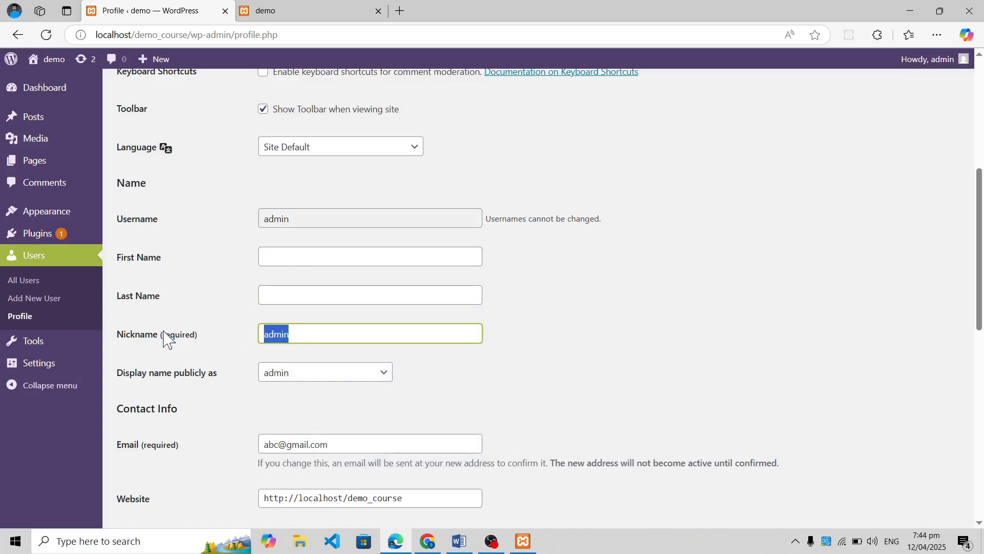
pyautogui.click(310, 380)
pyautogui.click(312, 378)
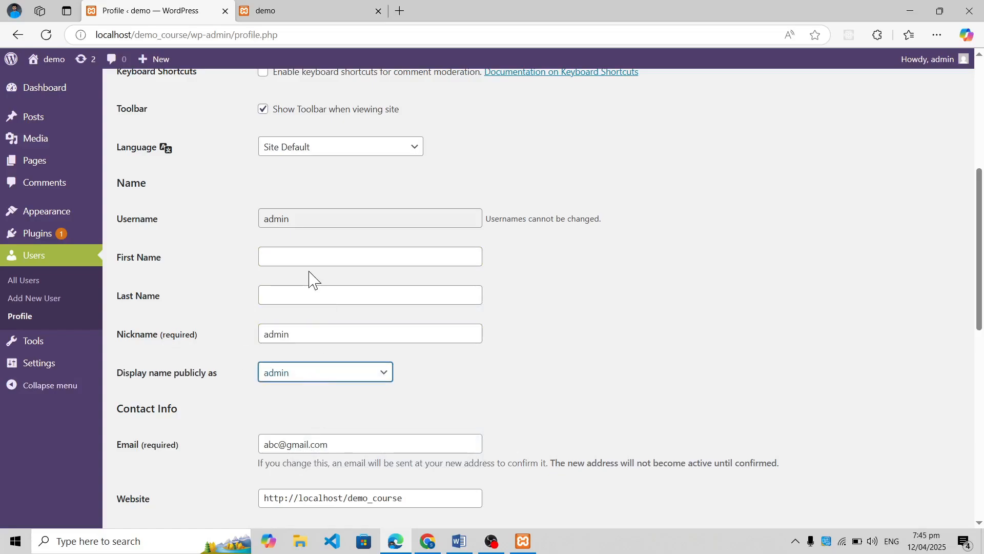
pyautogui.click(321, 254)
pyautogui.click(272, 297)
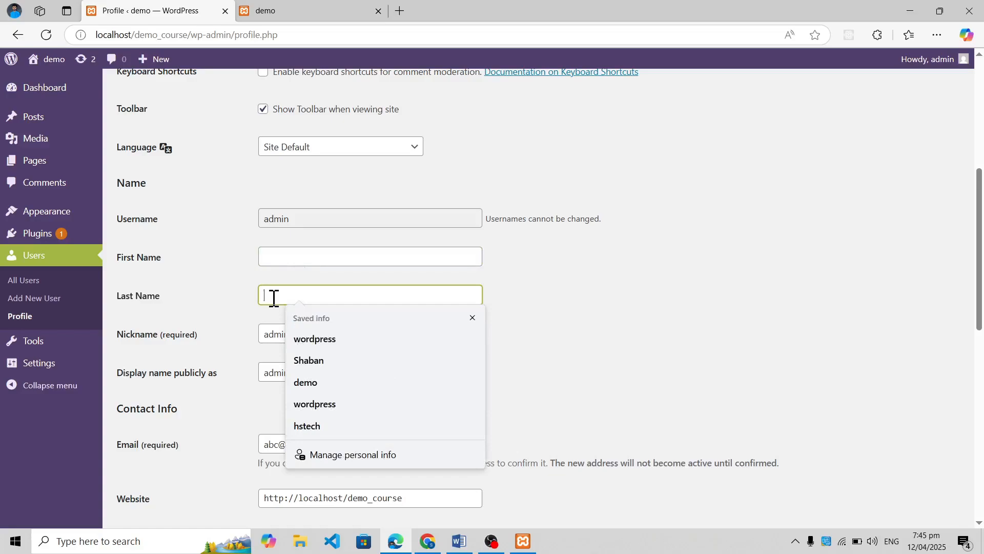
pyautogui.click(237, 377)
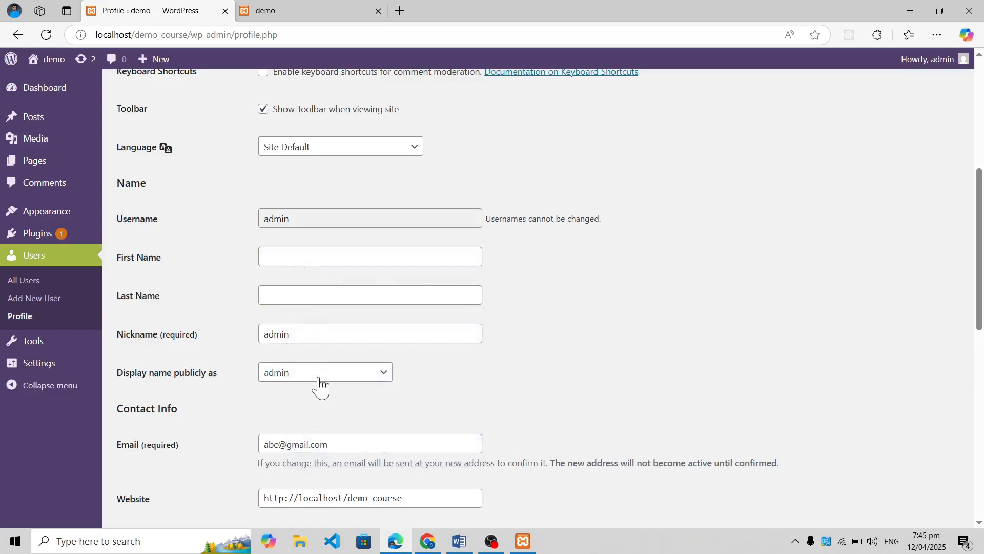
# Enter the user's first name and last name in the profile
pyautogui.click(323, 256)
pyautogui.write('shabn')
pyautogui.press('Tab')
pyautogui.write('rasheed')
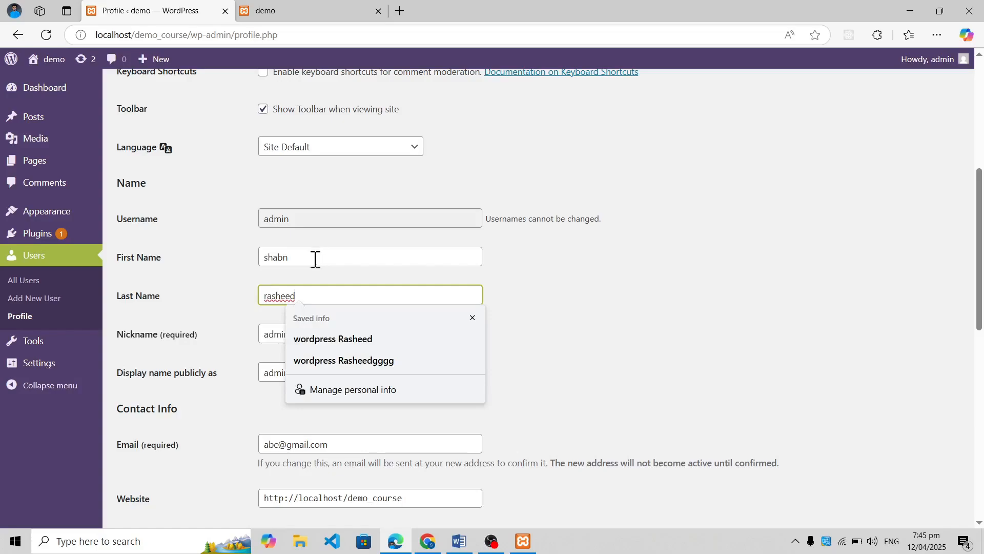
pyautogui.click(241, 367)
# Set the publicly displayed name to the user's first name followed by the last name
pyautogui.scroll(-3, 351, 409)
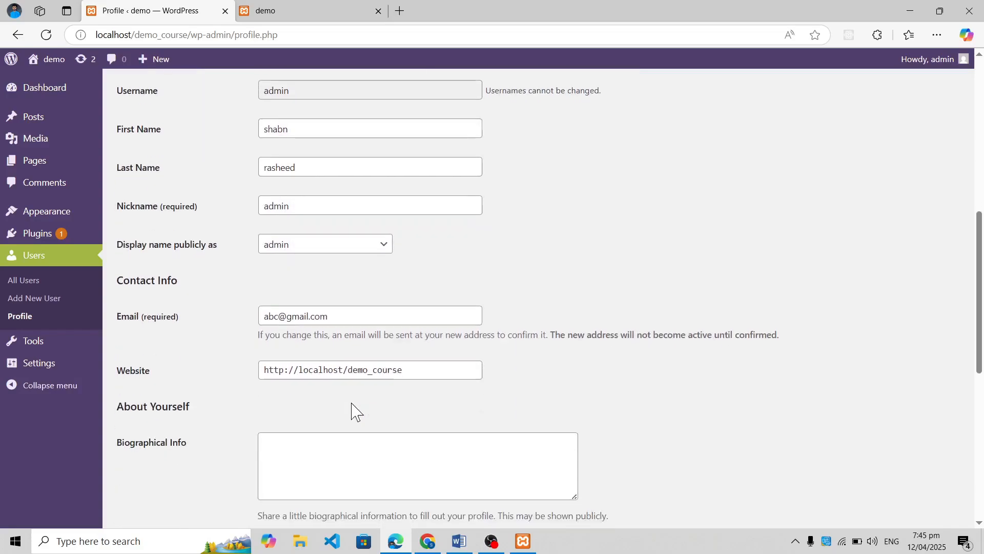
pyautogui.click(350, 249)
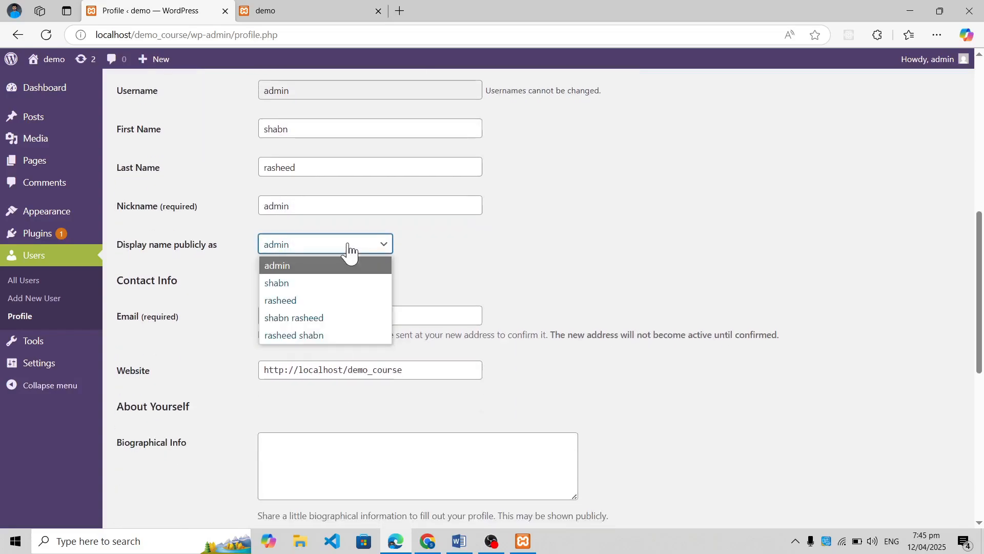
pyautogui.click(344, 319)
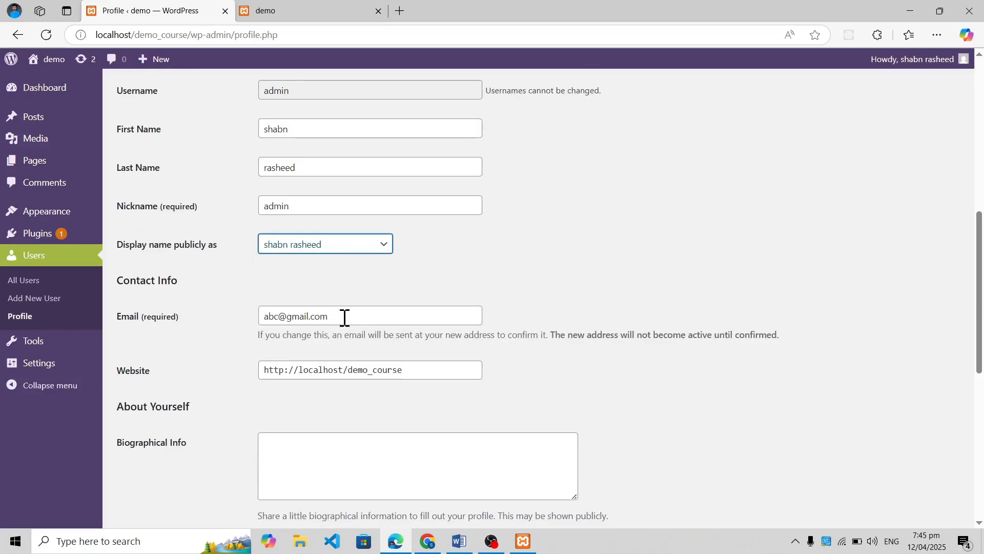
pyautogui.click(430, 273)
# Examine the profile's contact email and website address, including the demo_course part of the URL
pyautogui.scroll(4, 420, 313)
pyautogui.scroll(-5, 420, 321)
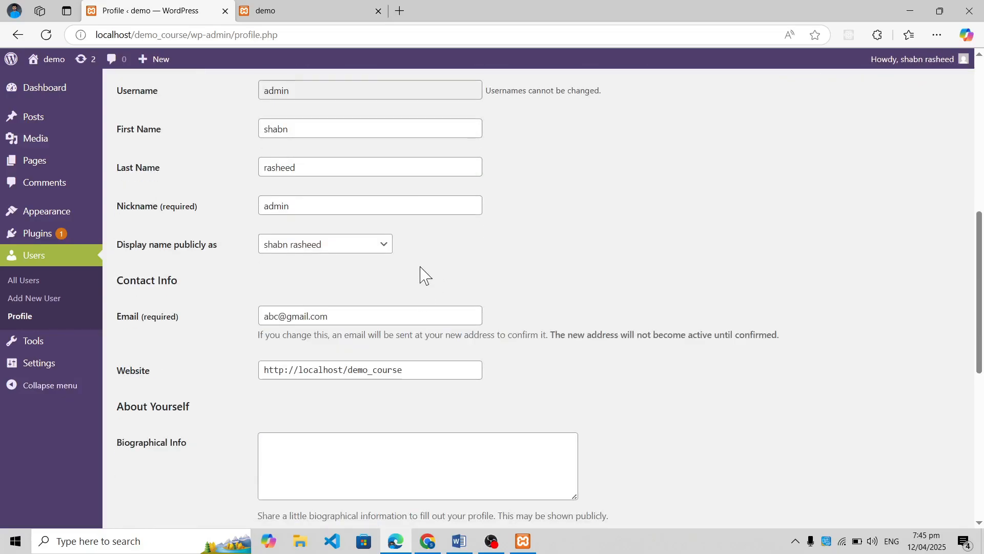
pyautogui.moveTo(339, 313); pyautogui.dragTo(242, 317)
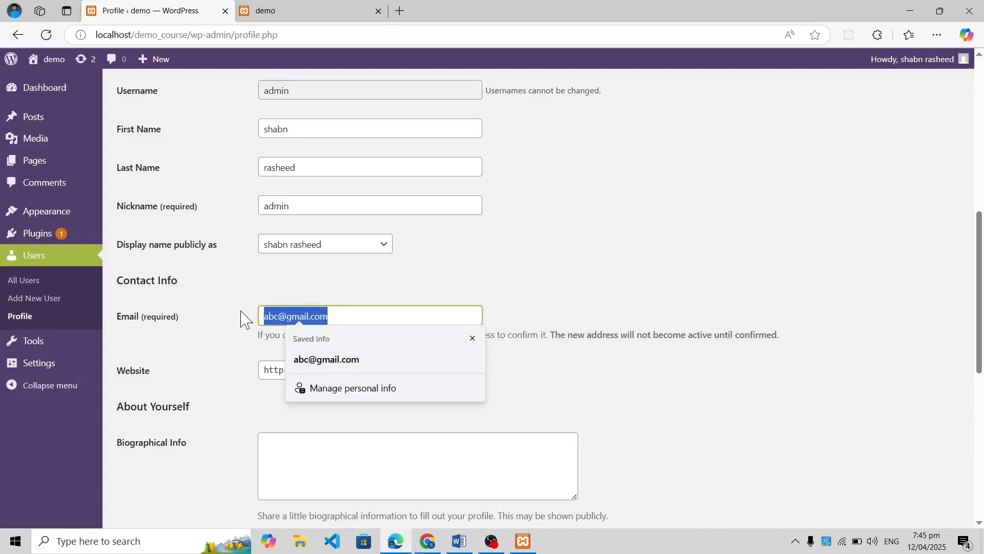
pyautogui.click(424, 279)
pyautogui.scroll(-1, 366, 432)
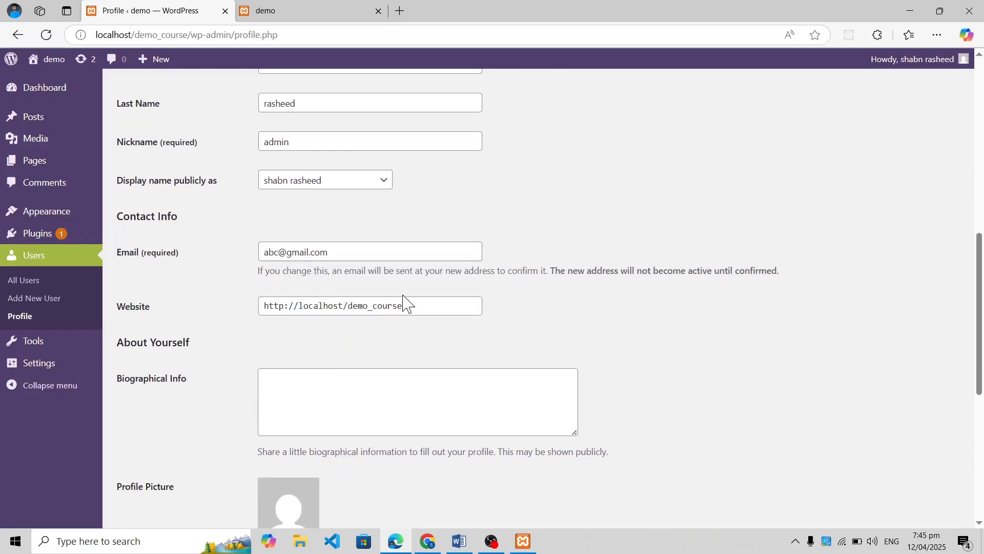
pyautogui.moveTo(419, 306); pyautogui.dragTo(171, 299)
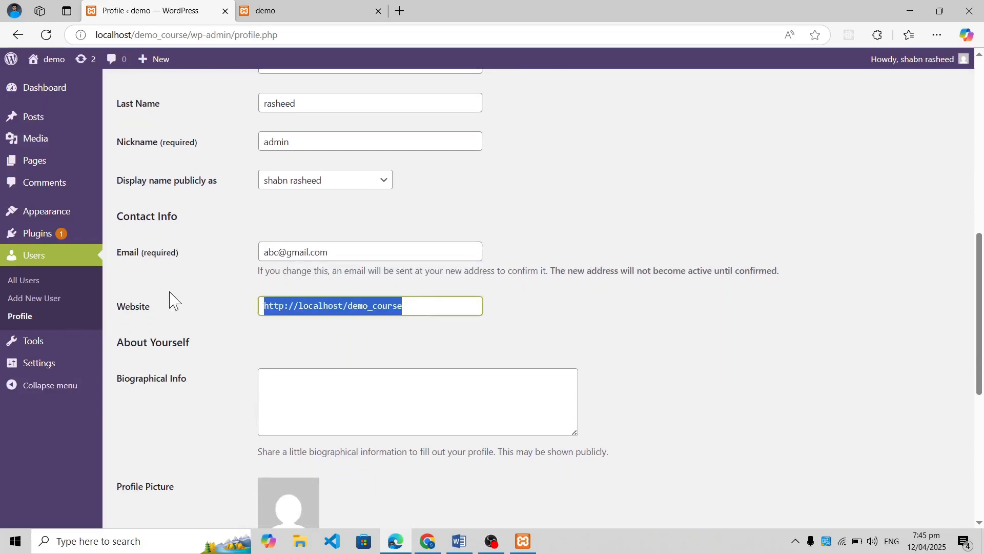
pyautogui.click(358, 370)
pyautogui.click(413, 309)
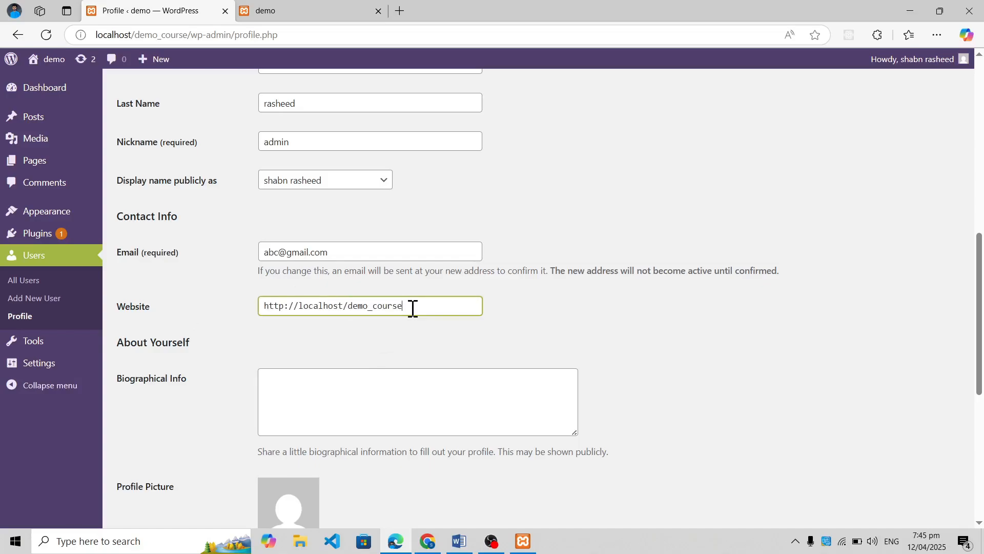
pyautogui.moveTo(413, 309); pyautogui.dragTo(353, 313)
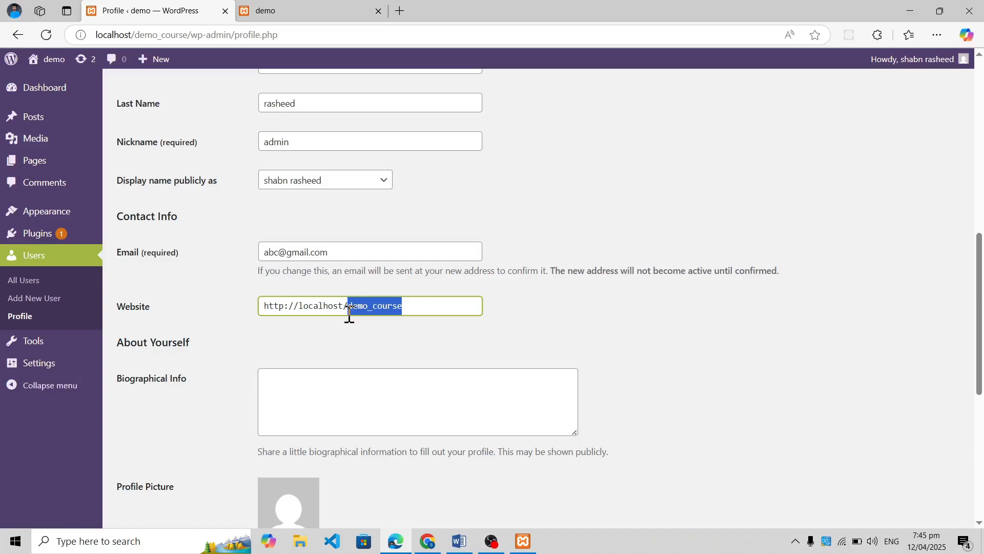
pyautogui.click(408, 312)
pyautogui.moveTo(416, 308); pyautogui.dragTo(352, 300)
# Save the profile with the updated color scheme and name settings
pyautogui.scroll(-6, 379, 377)
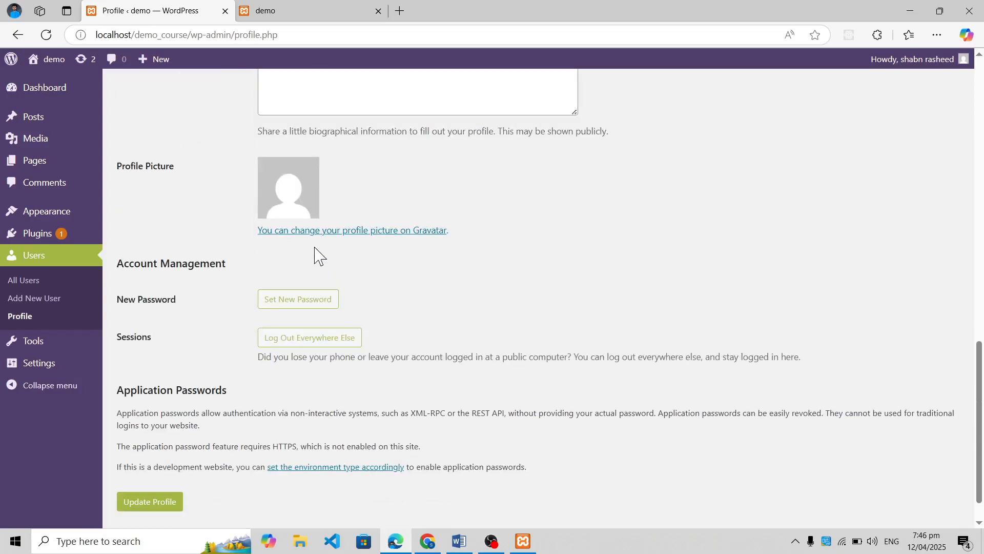
pyautogui.click(149, 504)
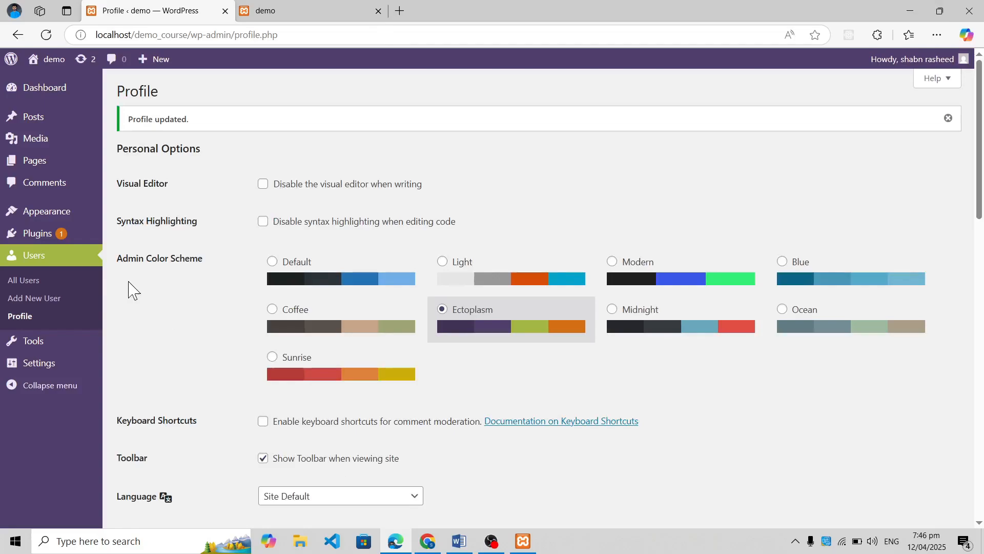
# View the Available Tools page and the importers offered for other blogging systems
pyautogui.click(46, 346)
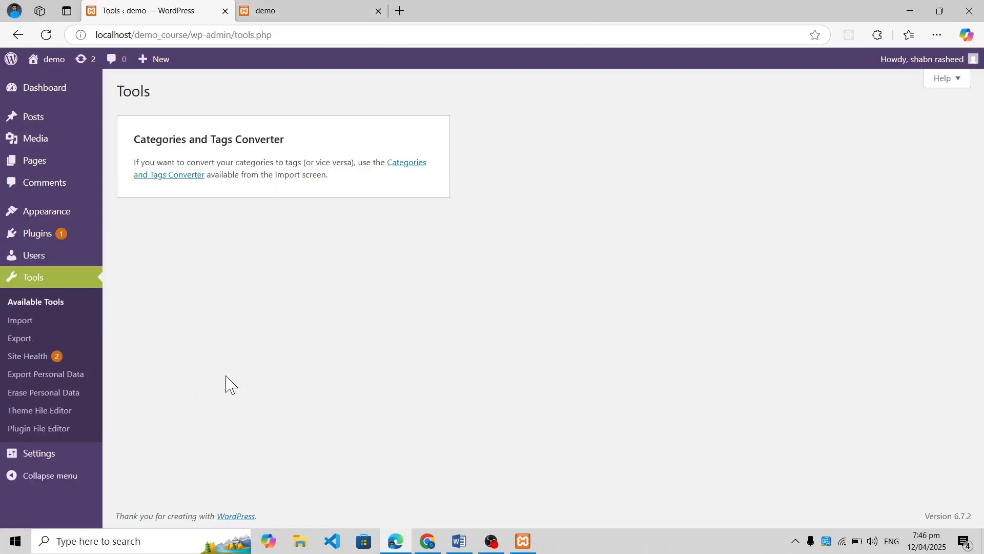
pyautogui.click(29, 325)
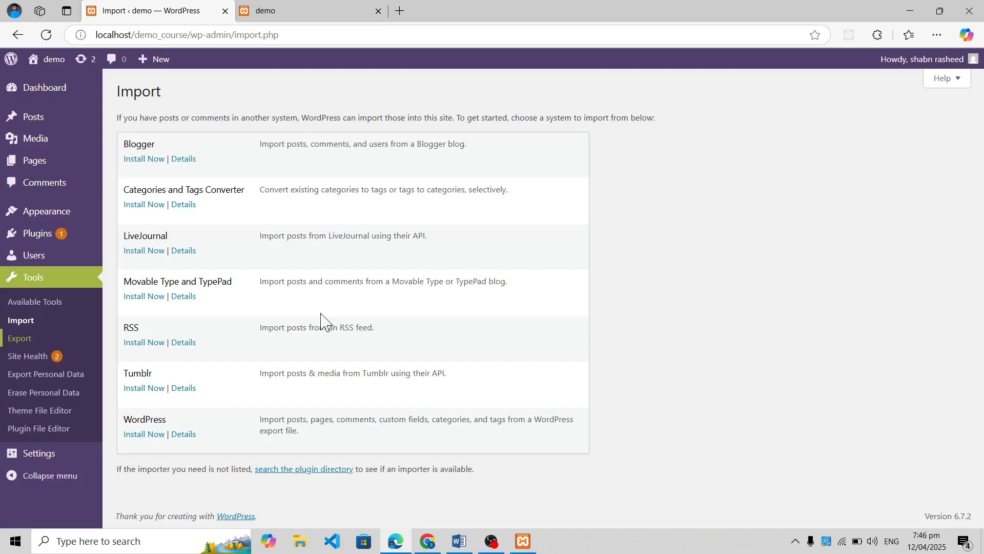
# Review the Site Health status and expand the inactive plugins, inactive themes, and active theme details in its site information
pyautogui.click(52, 360)
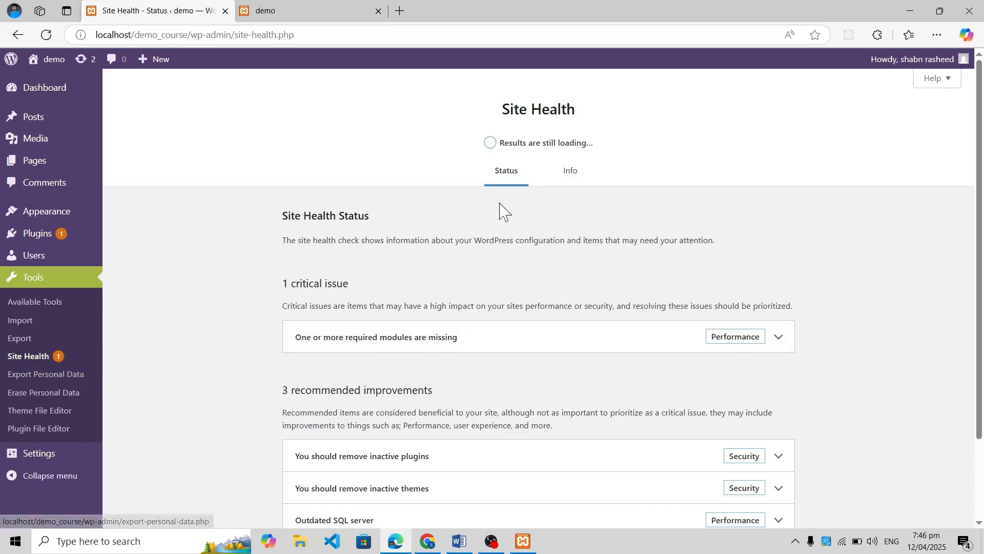
pyautogui.click(577, 175)
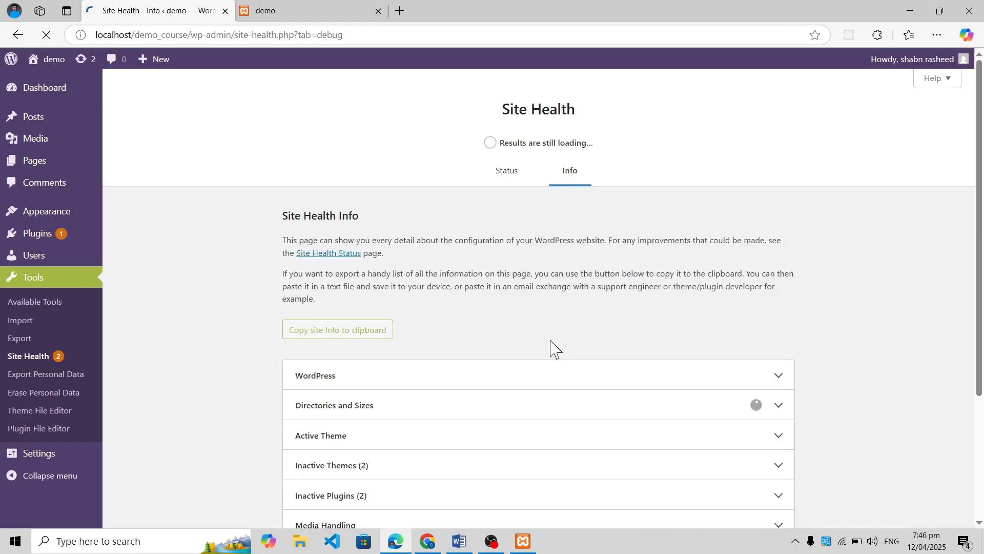
pyautogui.scroll(-3, 548, 351)
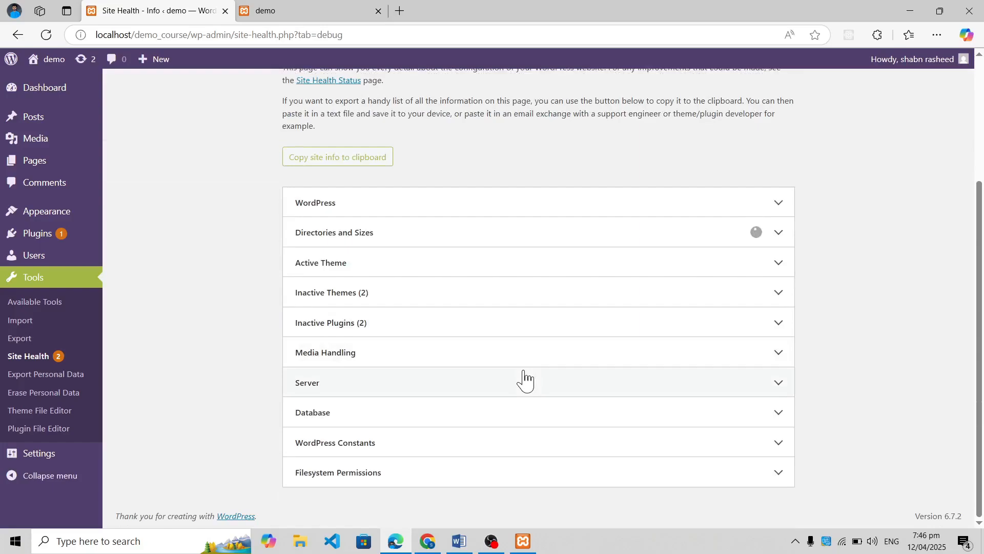
pyautogui.click(527, 332)
pyautogui.click(527, 301)
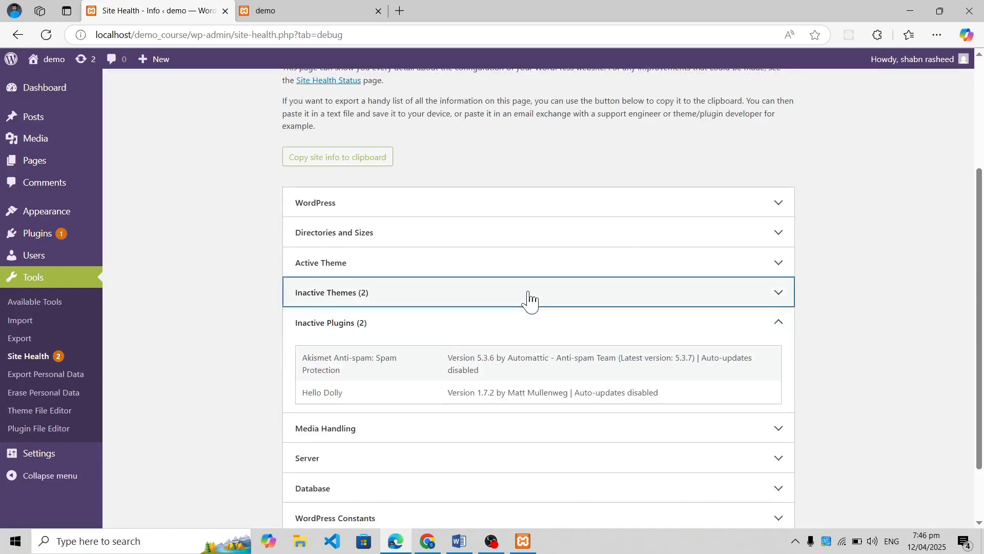
pyautogui.click(532, 270)
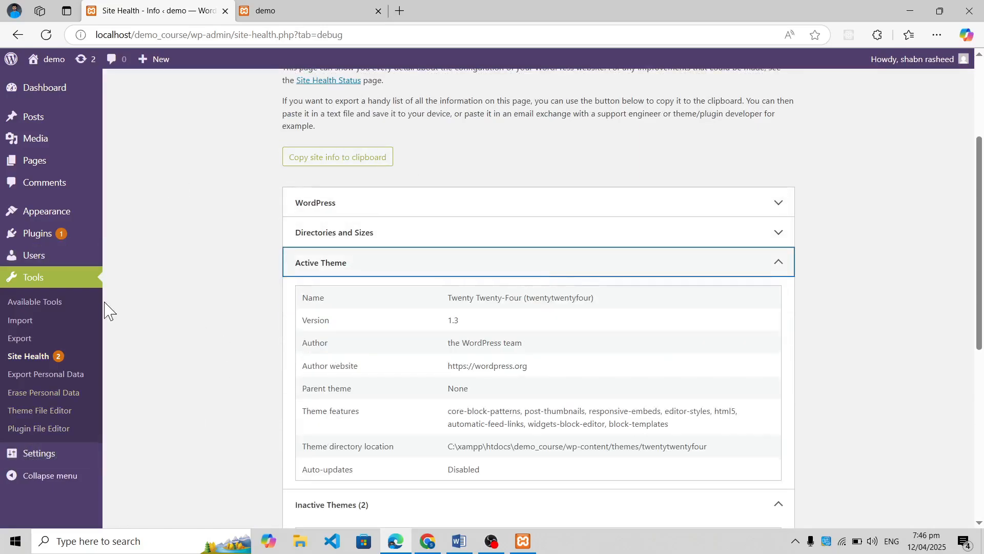
# View the tools for exporting and erasing personal data
pyautogui.click(76, 373)
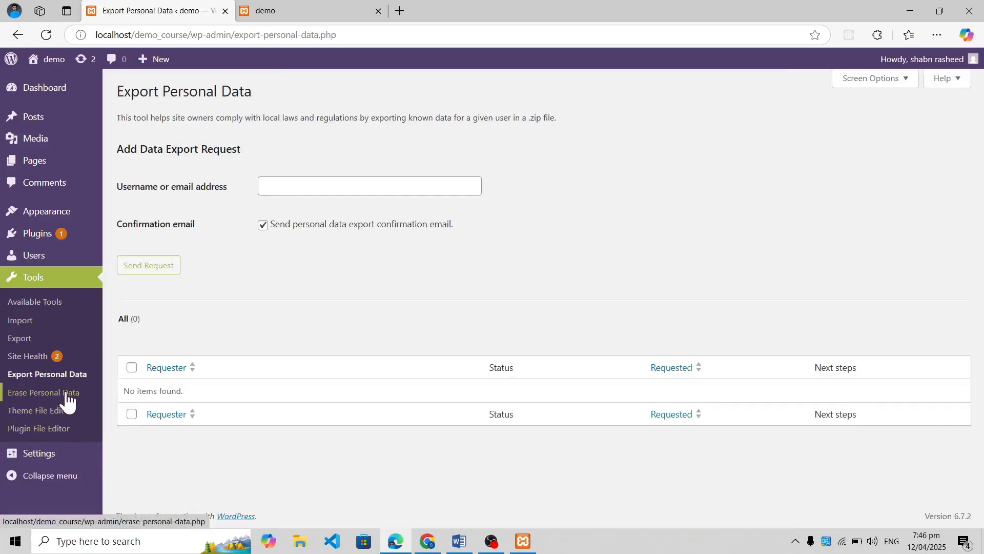
pyautogui.click(66, 392)
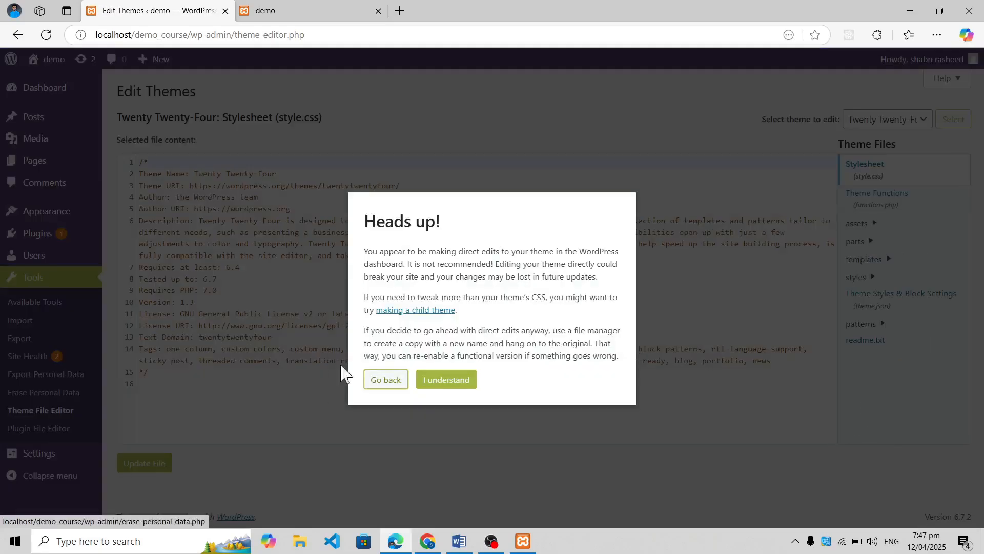
# Accept the direct-editing warnings and examine Twenty Twenty-Four's style.css and Akismet's akismet.php in the theme and plugin file editors
pyautogui.click(425, 382)
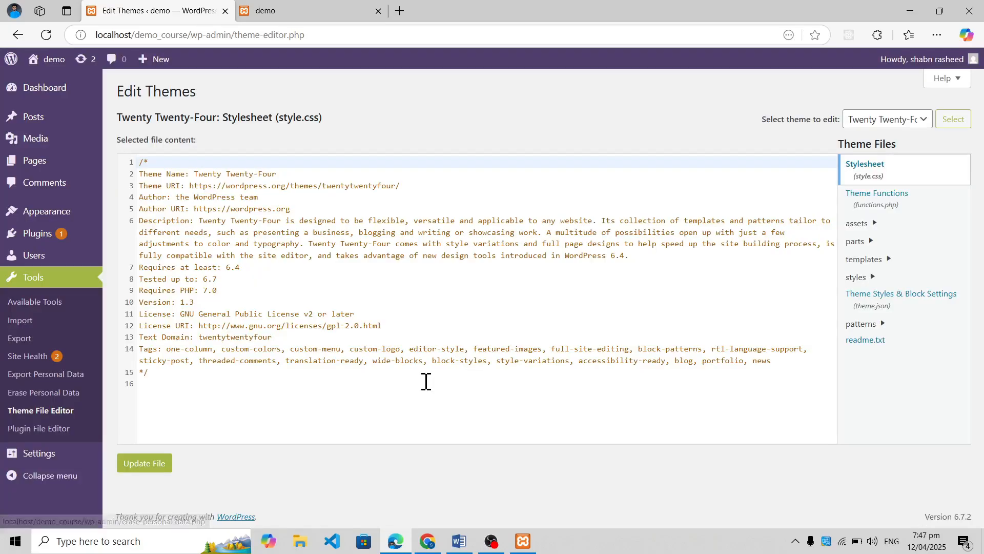
pyautogui.click(357, 328)
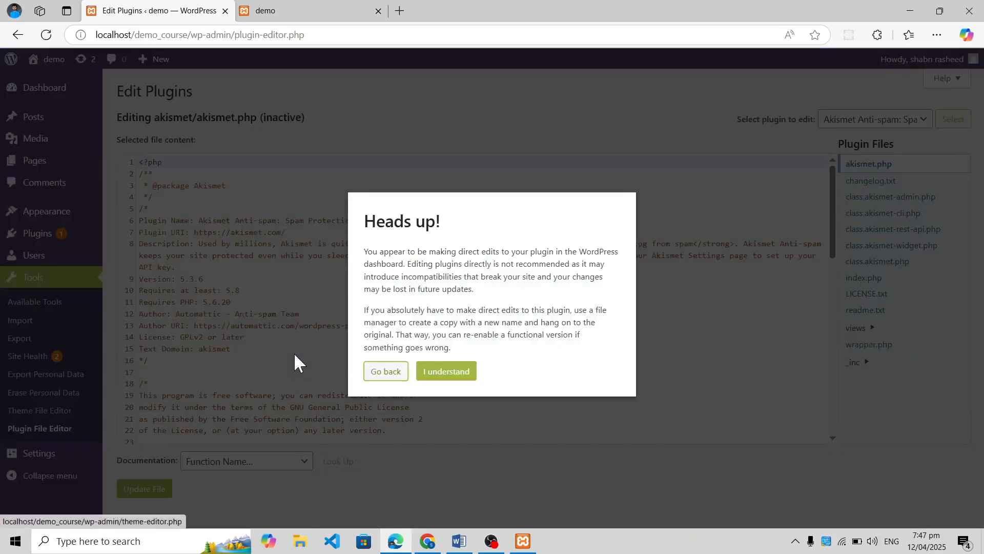
pyautogui.click(443, 372)
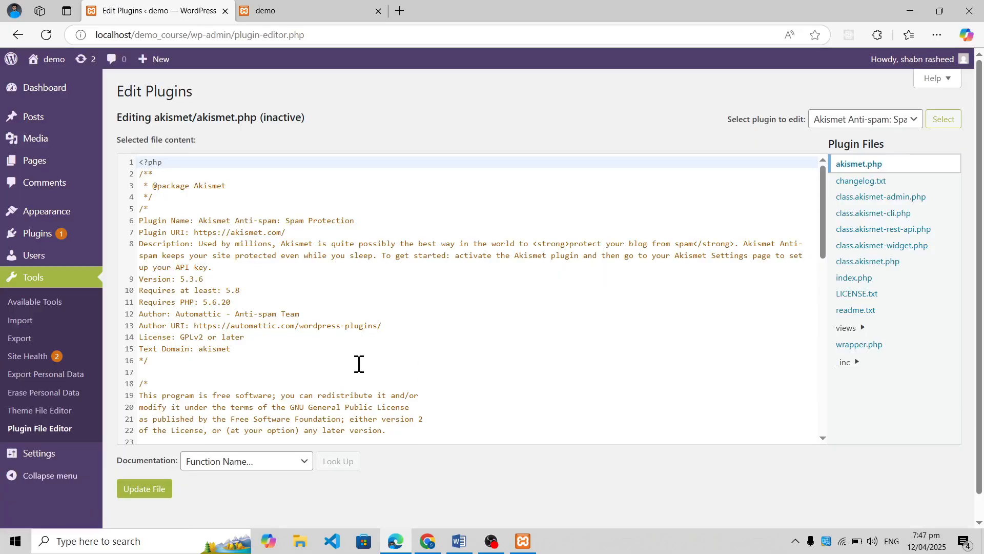
pyautogui.scroll(-5, 359, 364)
pyautogui.scroll(-4, 359, 364)
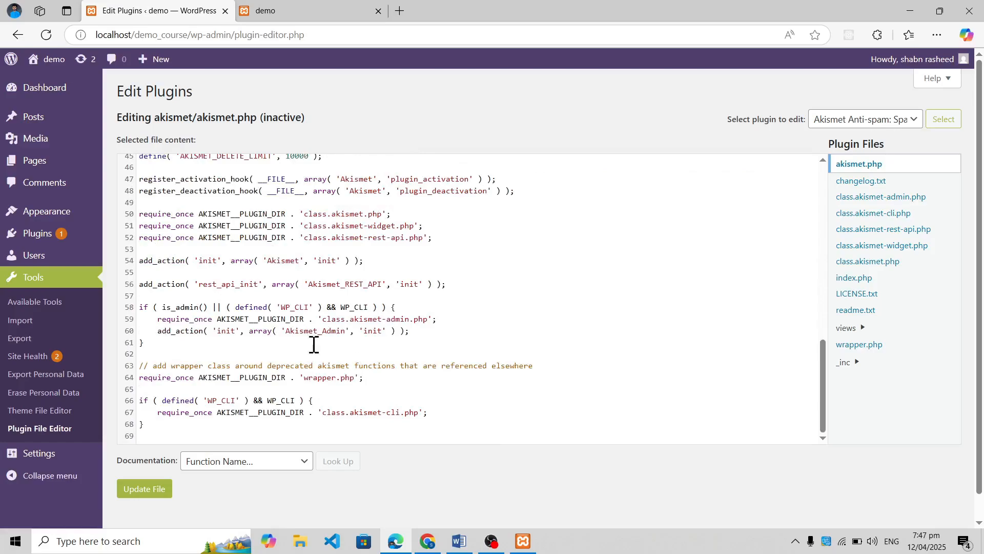
pyautogui.scroll(-1, 57, 415)
# Examine the General Settings fields for site title, tagline, WordPress address, site address, and administration email
pyautogui.click(50, 456)
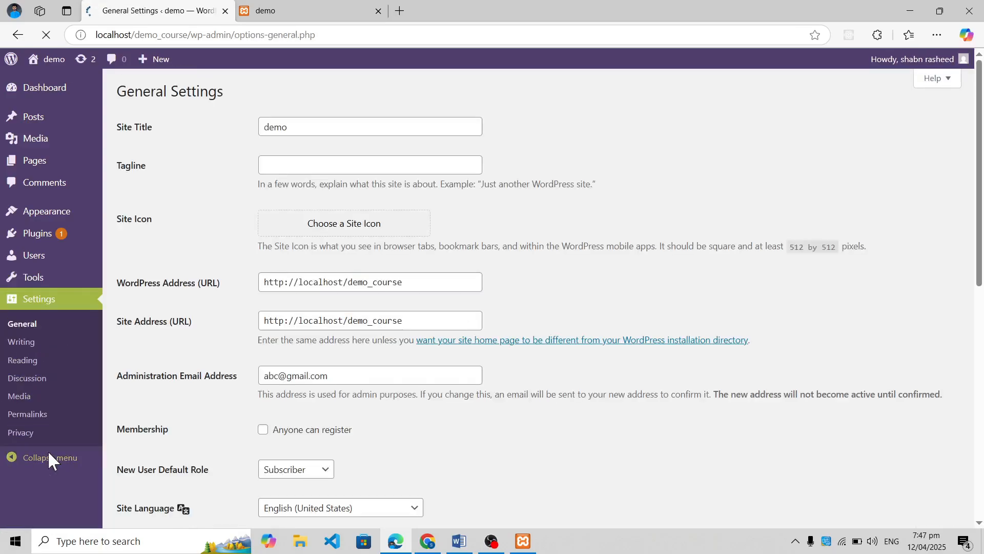
pyautogui.doubleClick(323, 126)
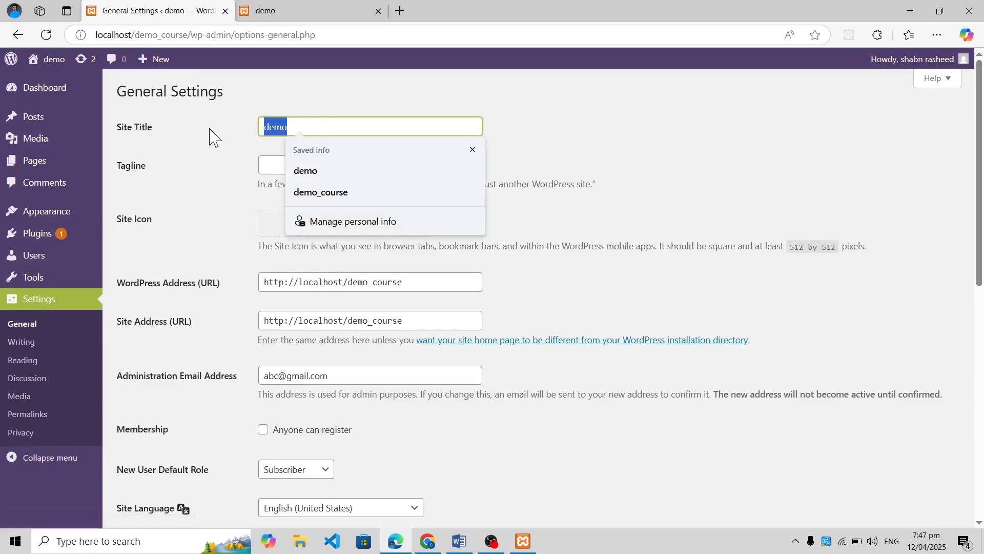
pyautogui.click(214, 136)
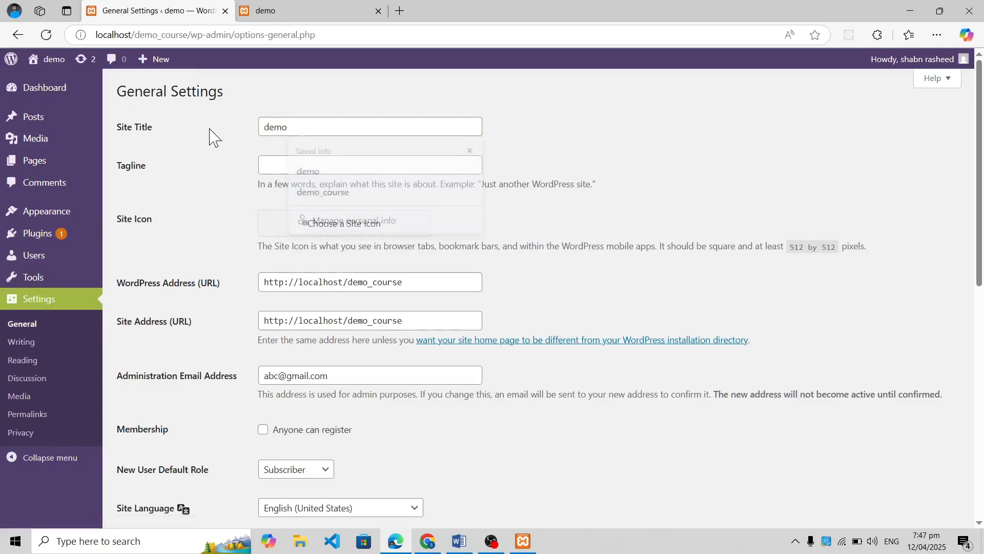
pyautogui.doubleClick(305, 127)
pyautogui.click(226, 154)
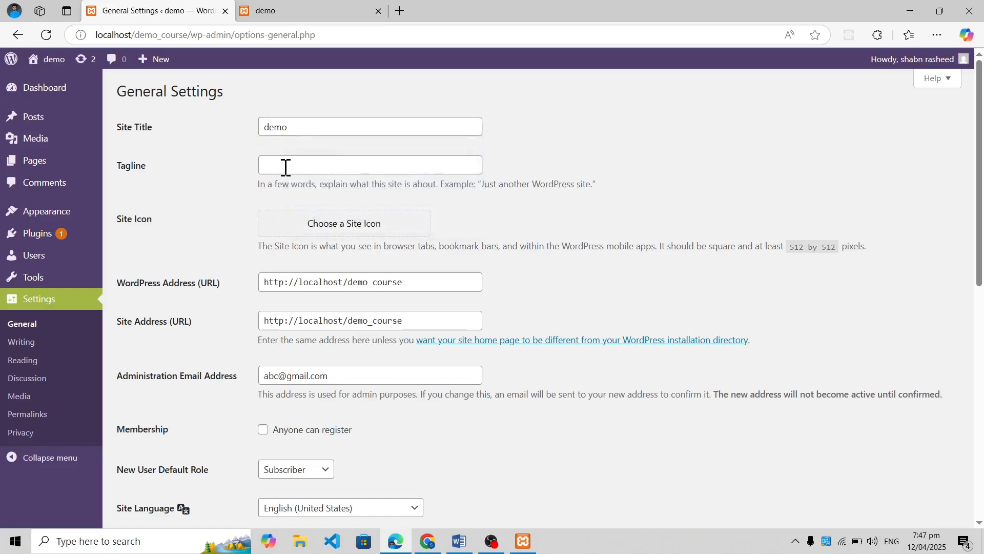
pyautogui.click(286, 168)
pyautogui.click(215, 206)
pyautogui.tripleClick(323, 283)
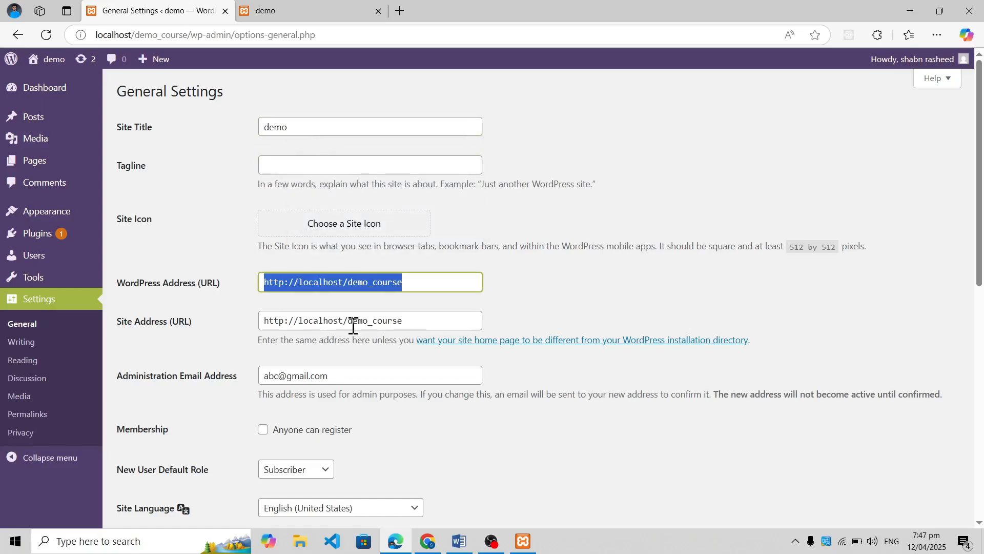
pyautogui.moveTo(413, 323); pyautogui.dragTo(214, 329)
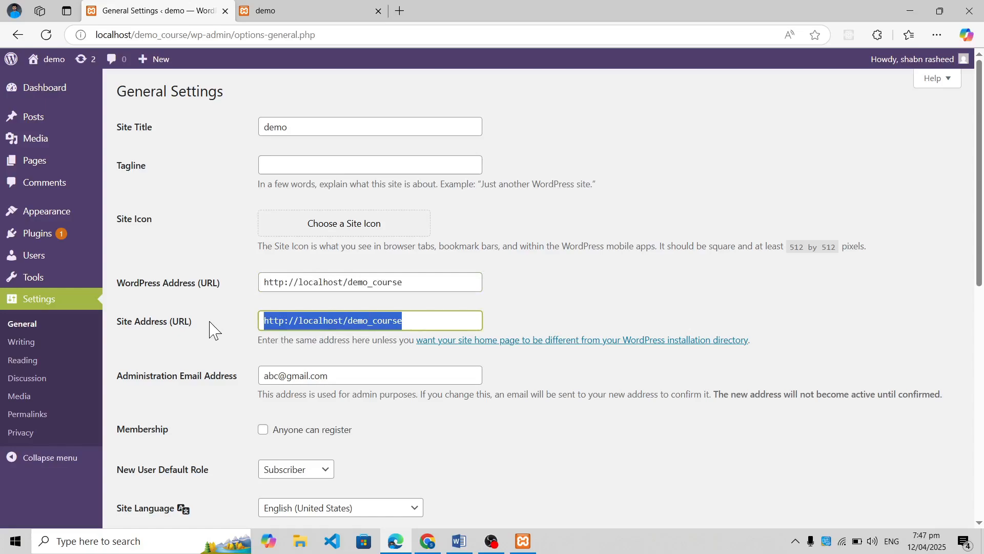
pyautogui.tripleClick(347, 376)
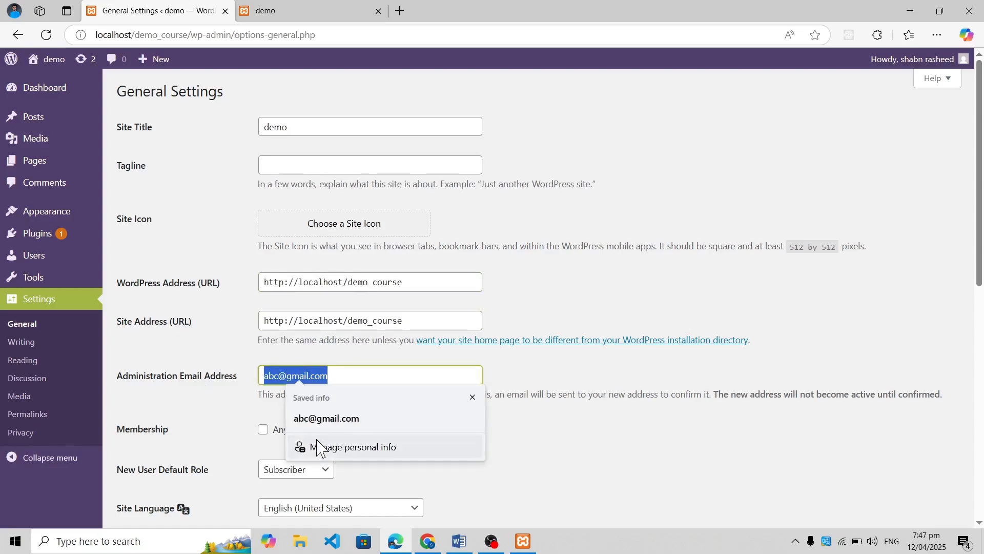
pyautogui.click(228, 445)
# Set the site timezone to UTC+5 and save the general settings
pyautogui.scroll(-6, 256, 433)
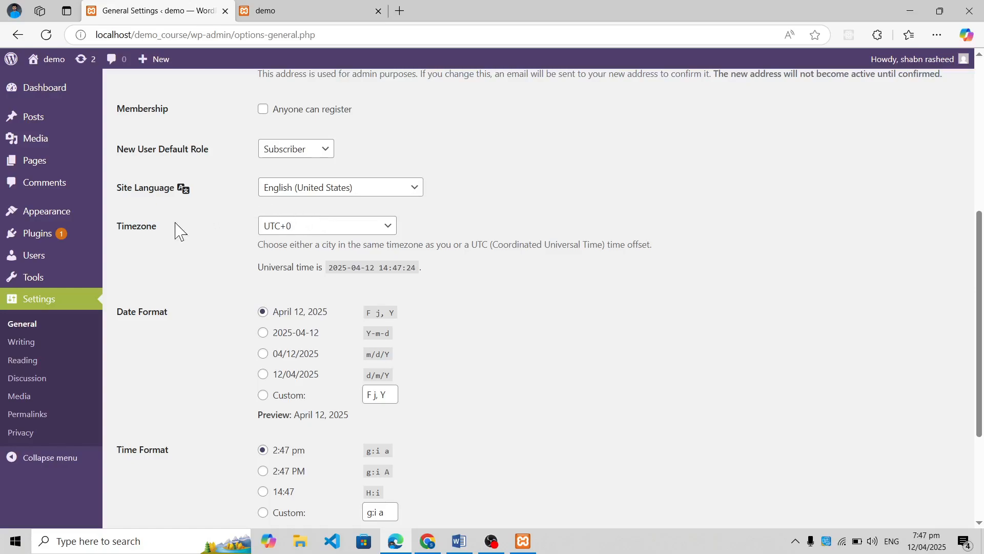
pyautogui.click(300, 233)
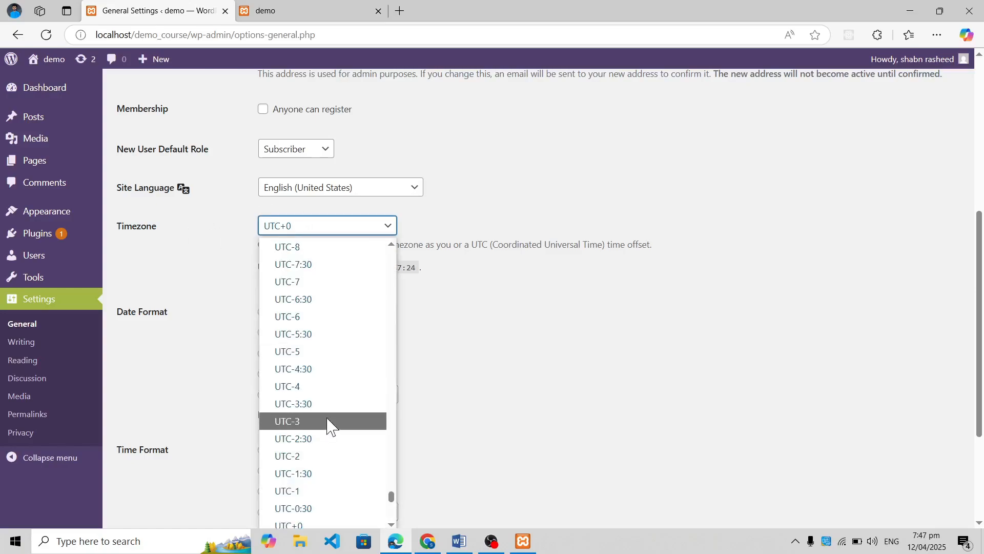
pyautogui.scroll(-5, 335, 418)
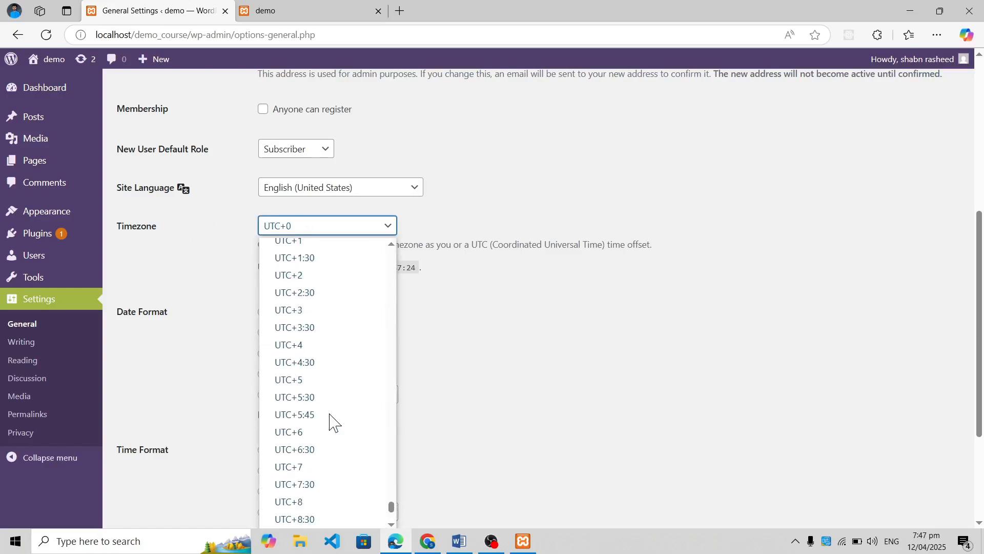
pyautogui.click(345, 384)
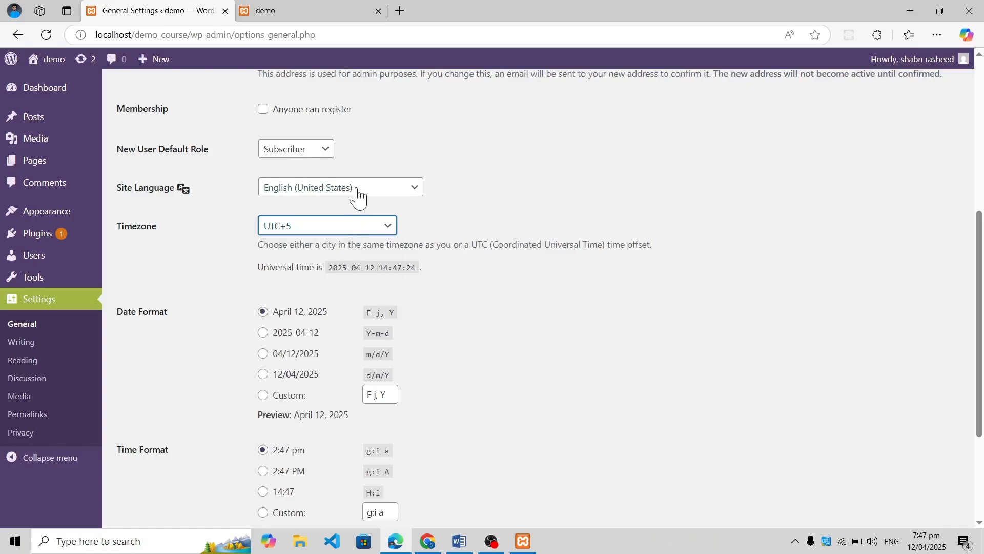
pyautogui.scroll(-3, 333, 425)
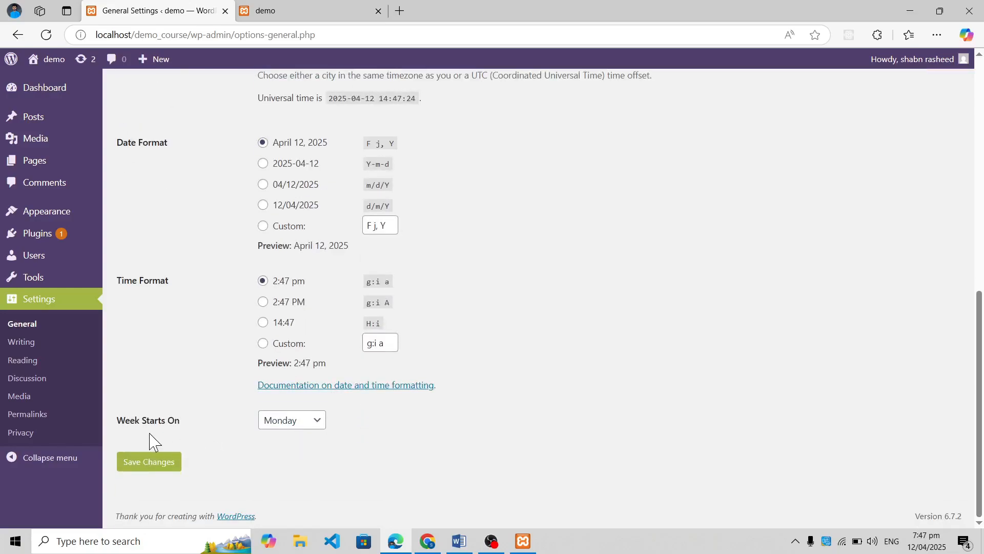
pyautogui.click(153, 466)
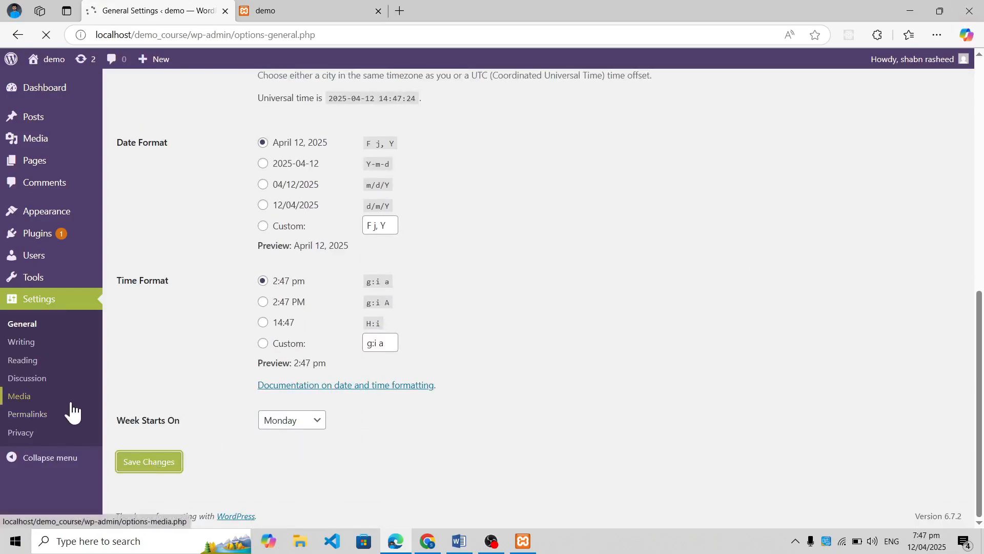
# View the Writing Settings page and the Reading Settings page
pyautogui.click(40, 344)
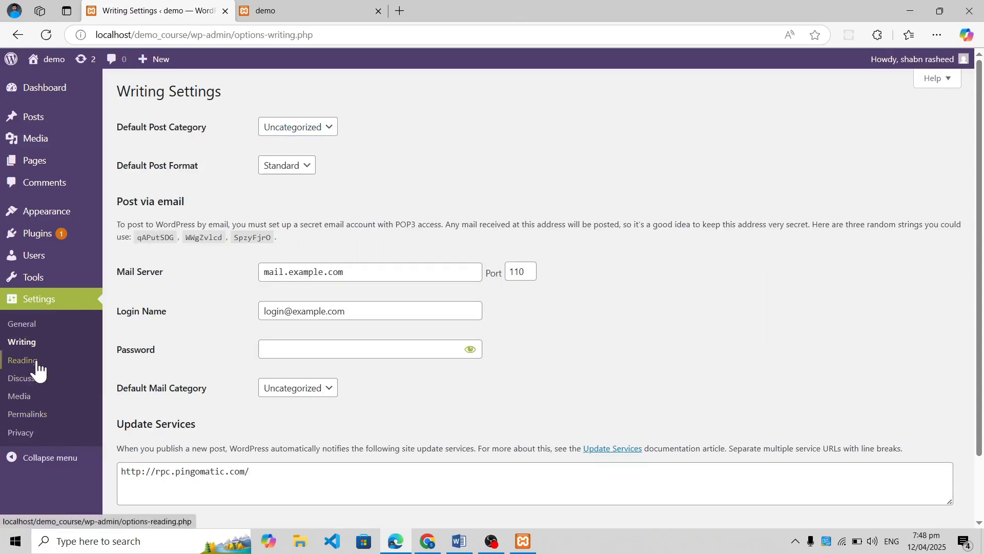
pyautogui.click(23, 360)
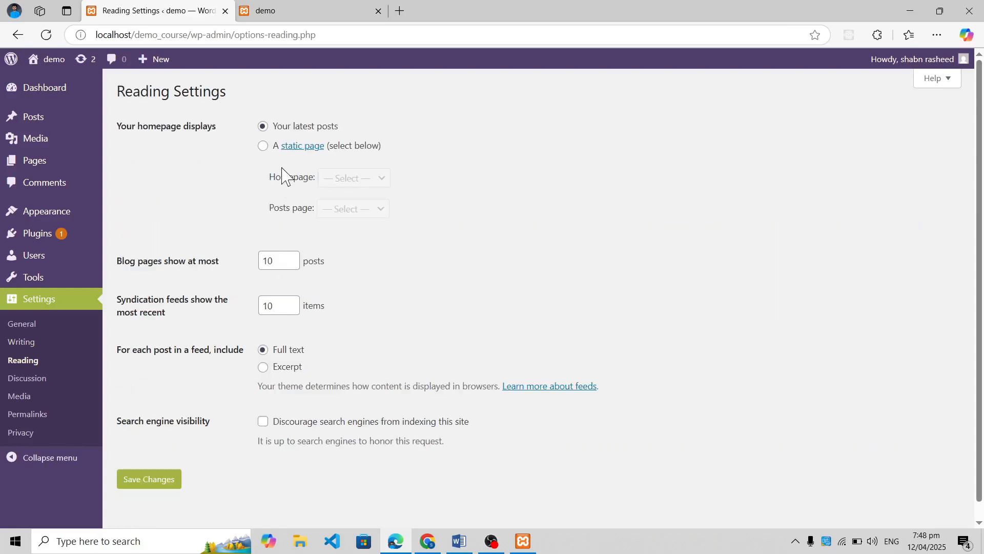
# Set the site's homepage to the static page Sample Page and save the reading settings
pyautogui.click(264, 148)
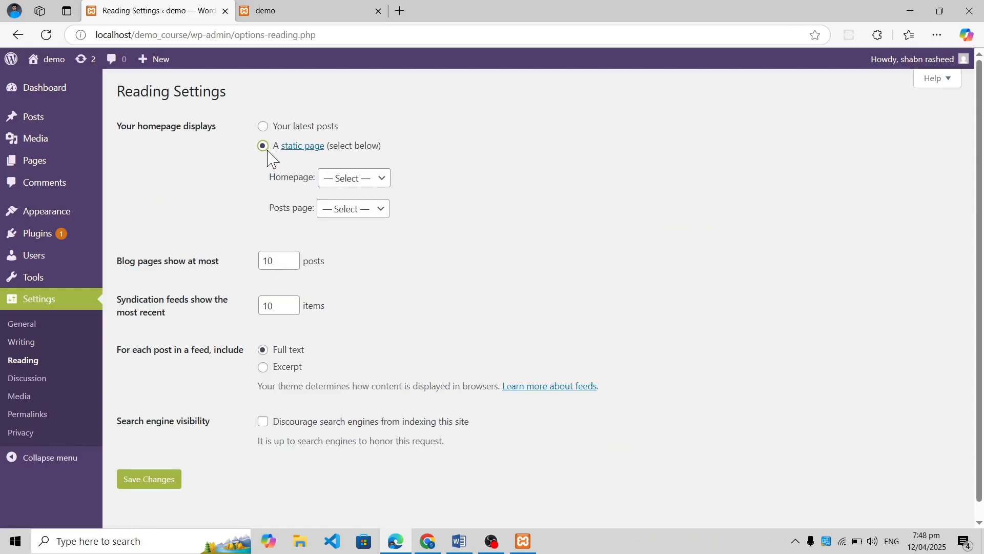
pyautogui.click(351, 178)
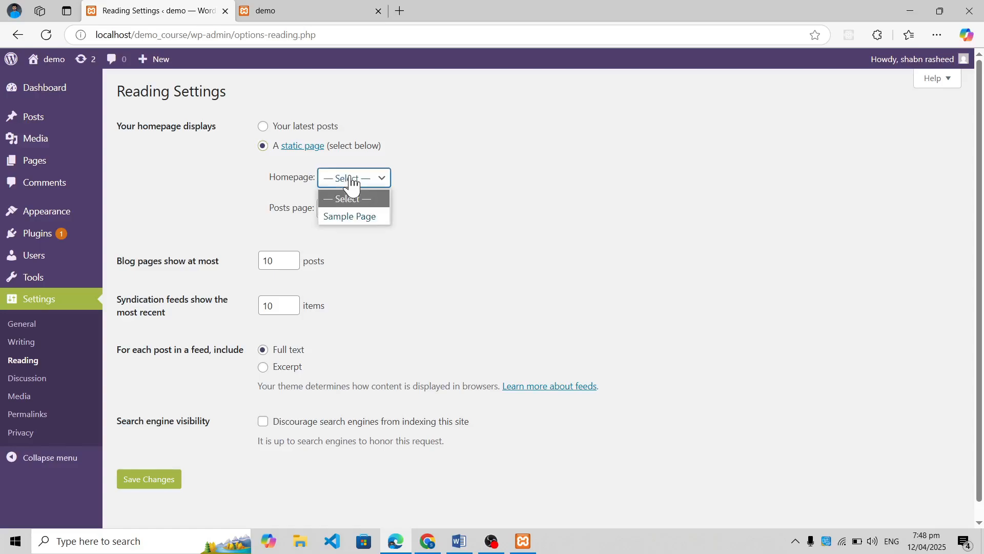
pyautogui.click(352, 216)
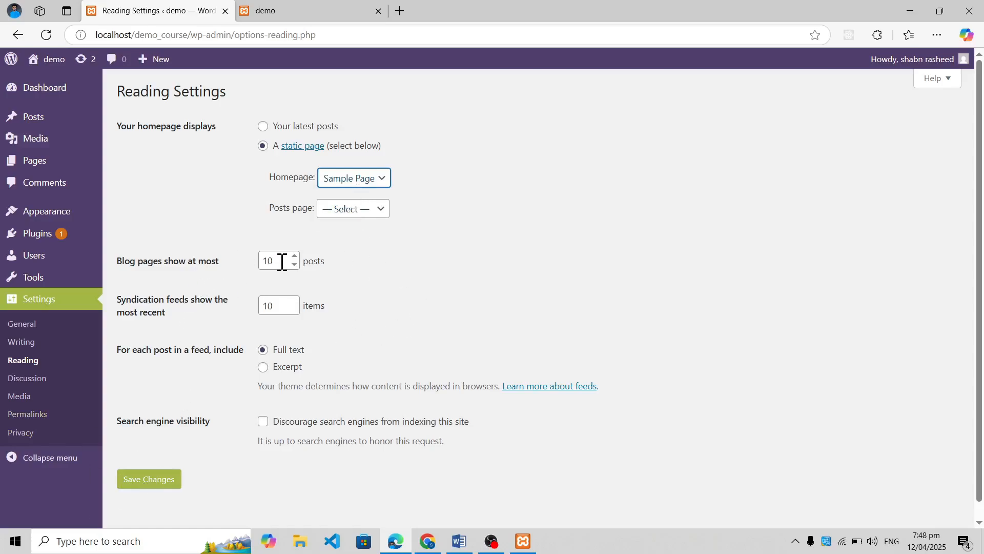
pyautogui.moveTo(279, 259); pyautogui.dragTo(253, 276)
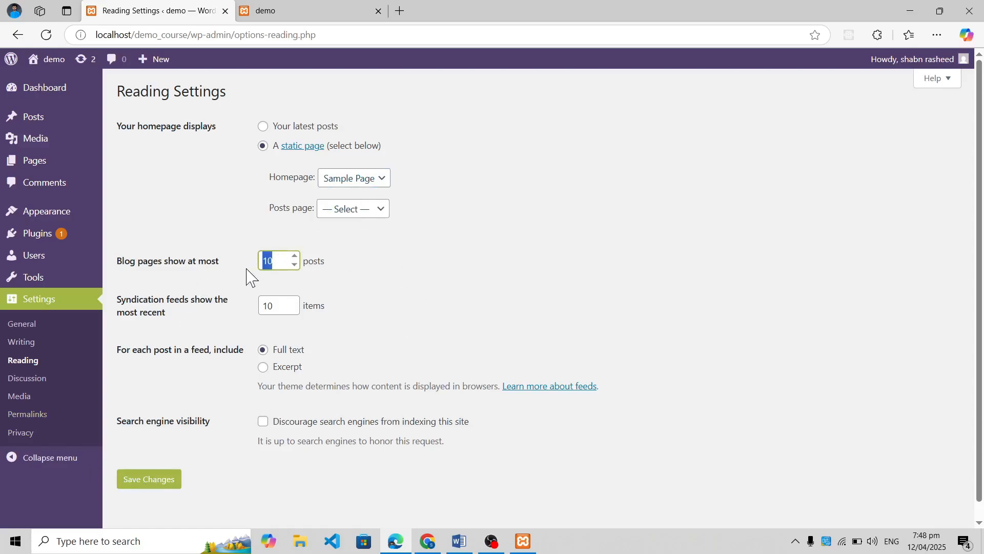
pyautogui.click(236, 269)
pyautogui.moveTo(273, 266); pyautogui.dragTo(248, 268)
pyautogui.click(163, 479)
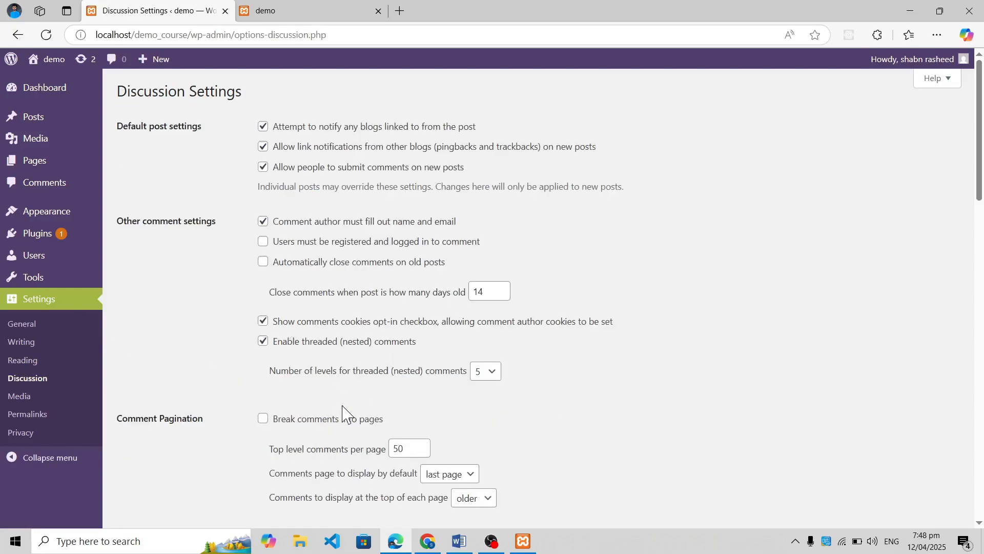
# View the Discussion Settings page and examine the thumbnail, medium, and large image sizes in the Media Settings
pyautogui.scroll(-6, 342, 413)
pyautogui.scroll(6, 344, 406)
pyautogui.click(36, 397)
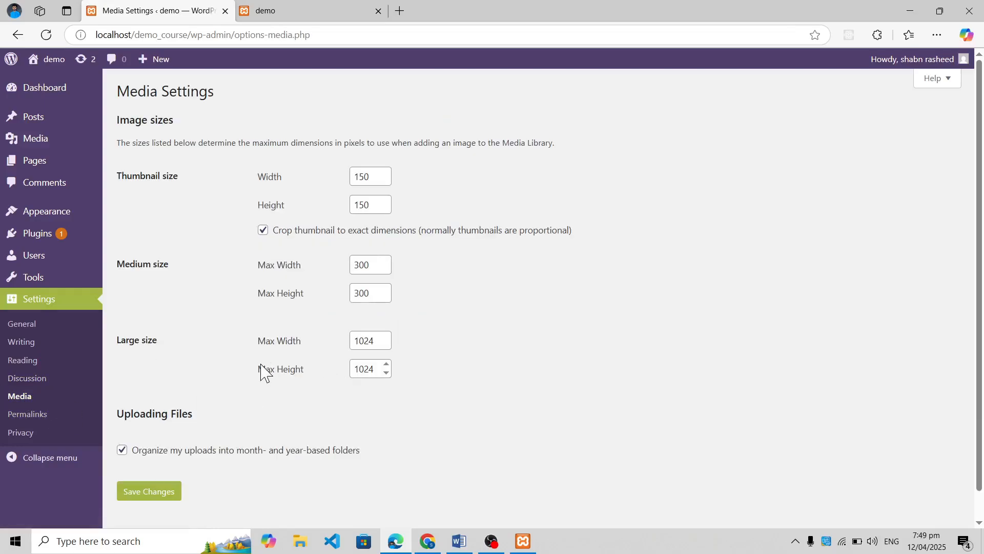
pyautogui.moveTo(76, 146)
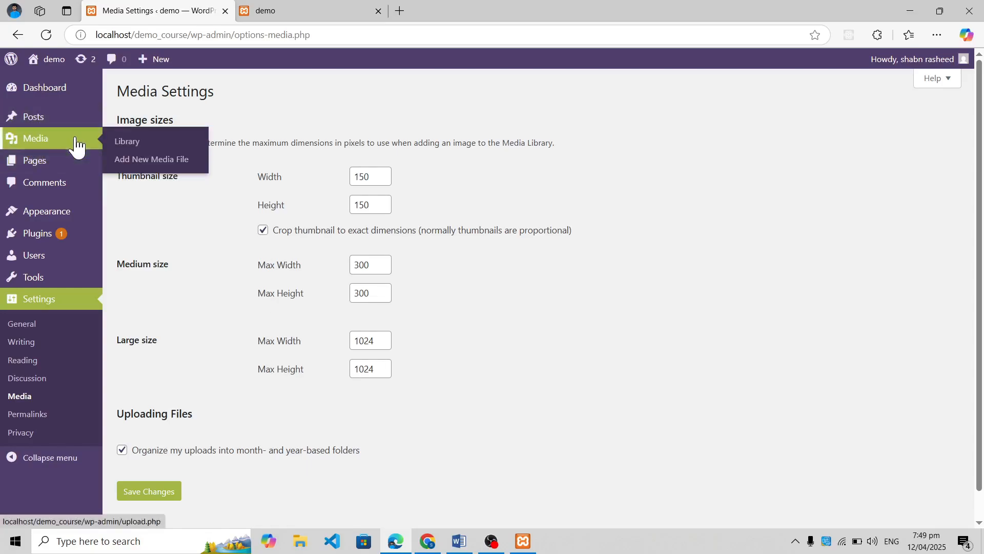
pyautogui.moveTo(378, 180); pyautogui.dragTo(319, 211)
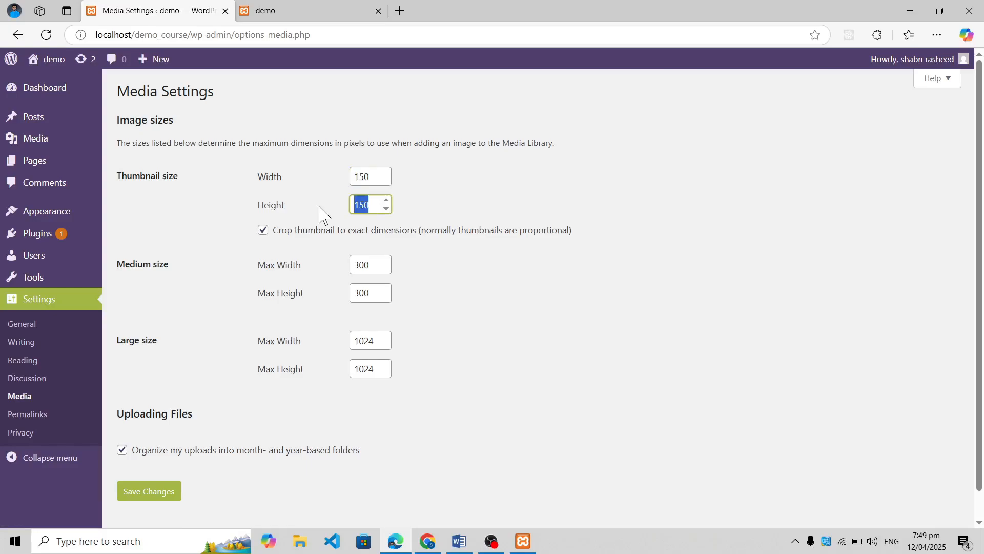
# Set the permalink structure to Post name and save the permalink settings
pyautogui.click(42, 415)
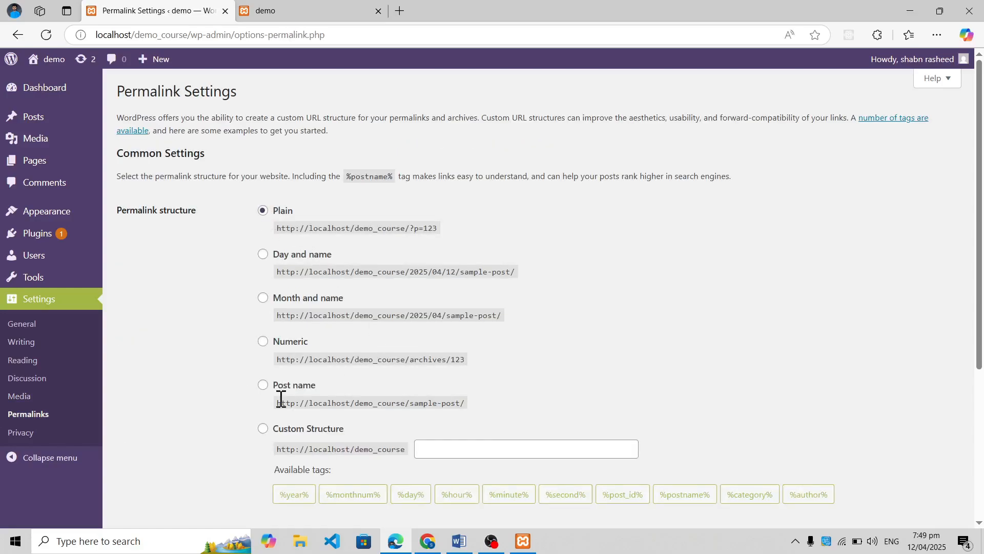
pyautogui.scroll(-2, 280, 401)
pyautogui.scroll(1, 282, 406)
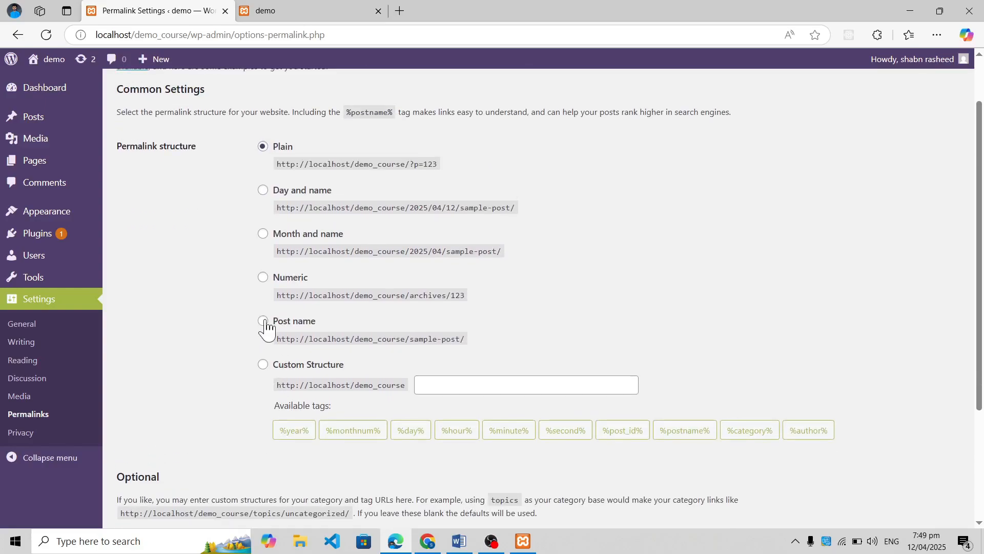
pyautogui.click(264, 322)
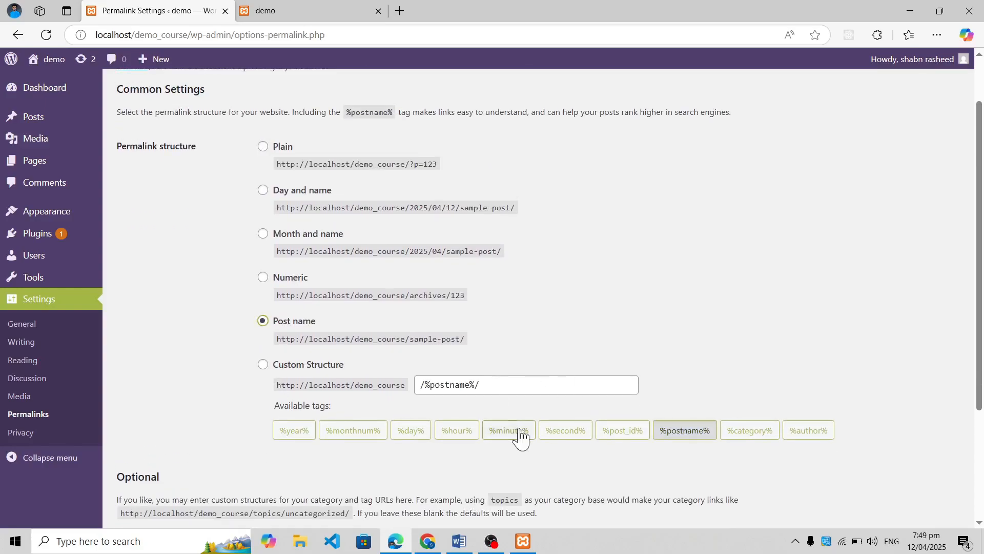
pyautogui.scroll(-3, 512, 431)
pyautogui.click(161, 469)
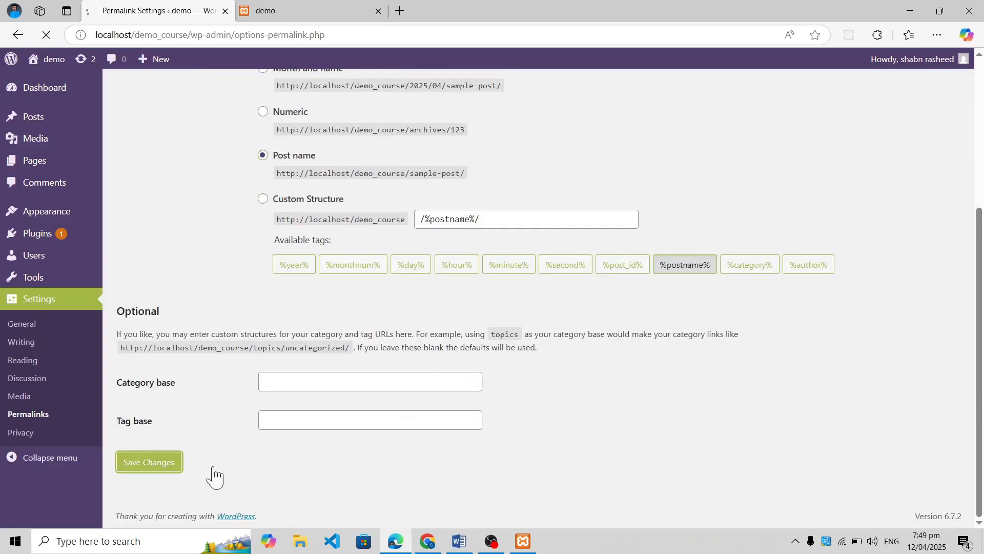